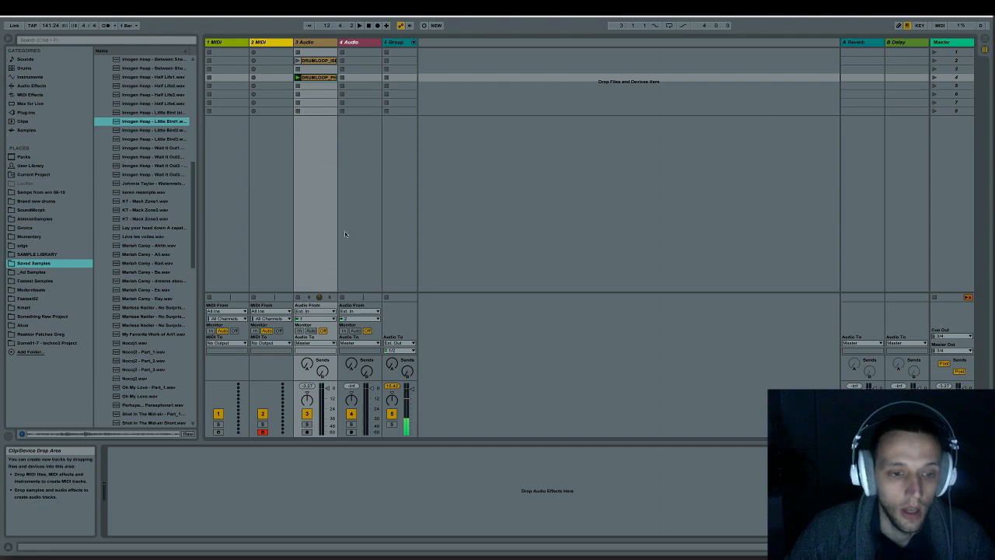
Show the Max for Live devices, switch to Google Chrome, and search Google for "hiss max msp tools"
{"action": "left_click", "coordinate": [49, 102]}
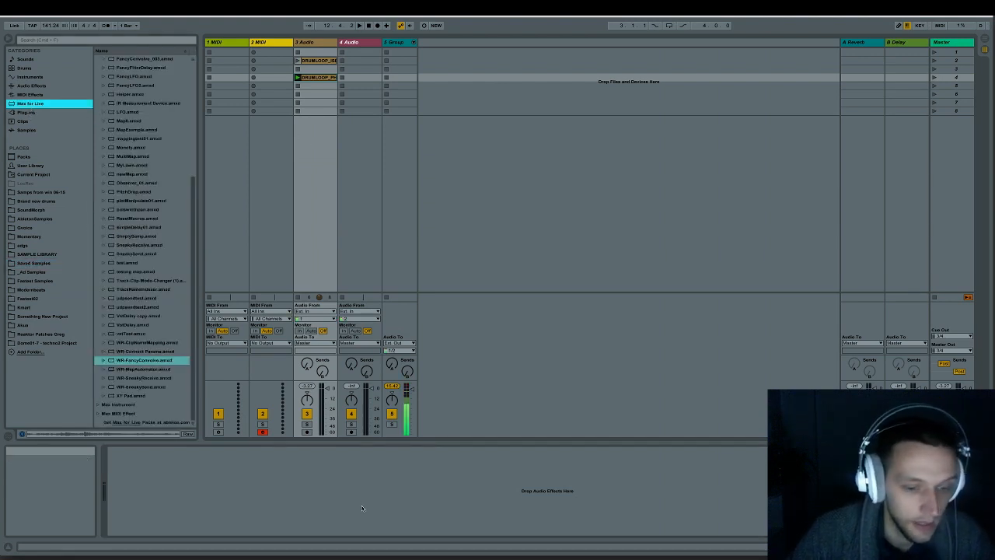
{"action": "mouse_move", "coordinate": [443, 552]}
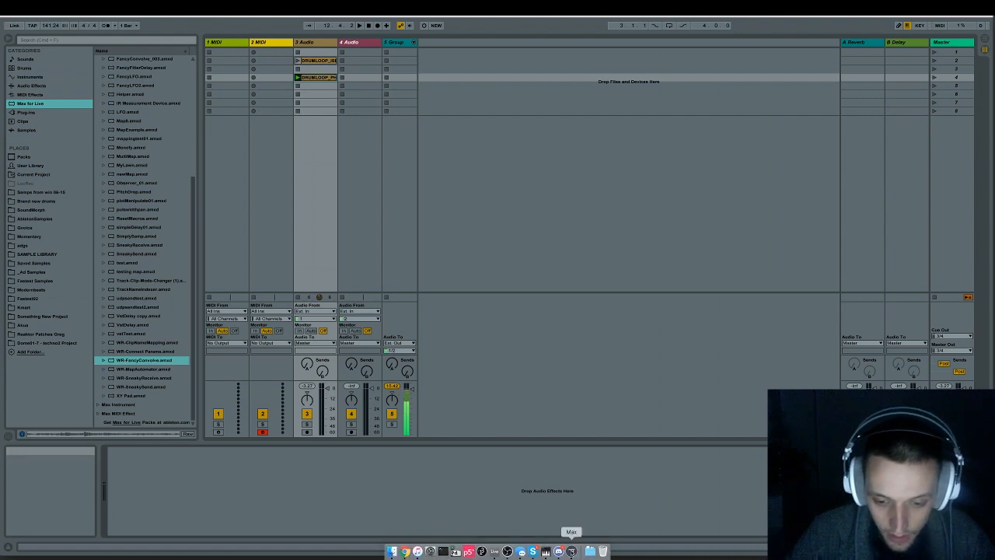
{"action": "left_click", "coordinate": [405, 551]}
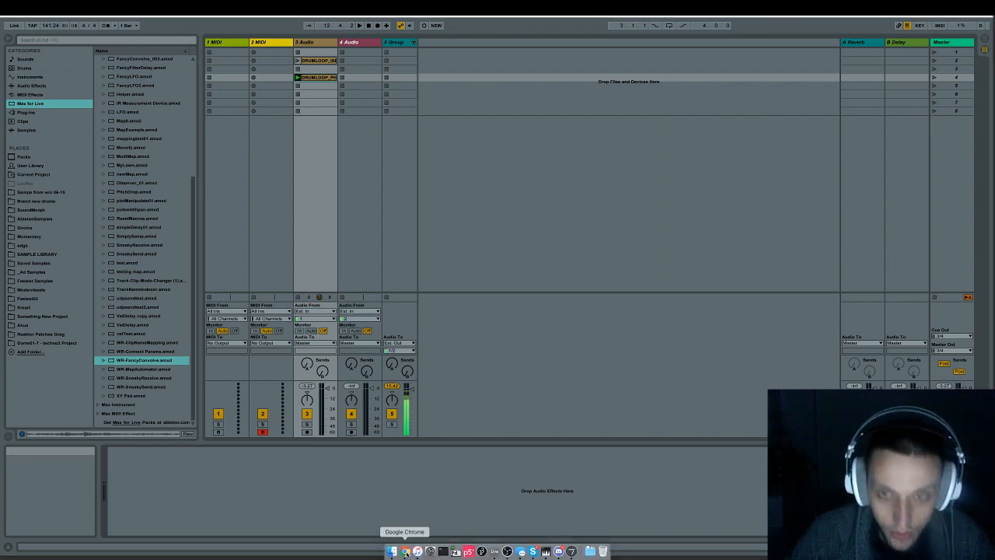
{"action": "left_click", "coordinate": [366, 32]}
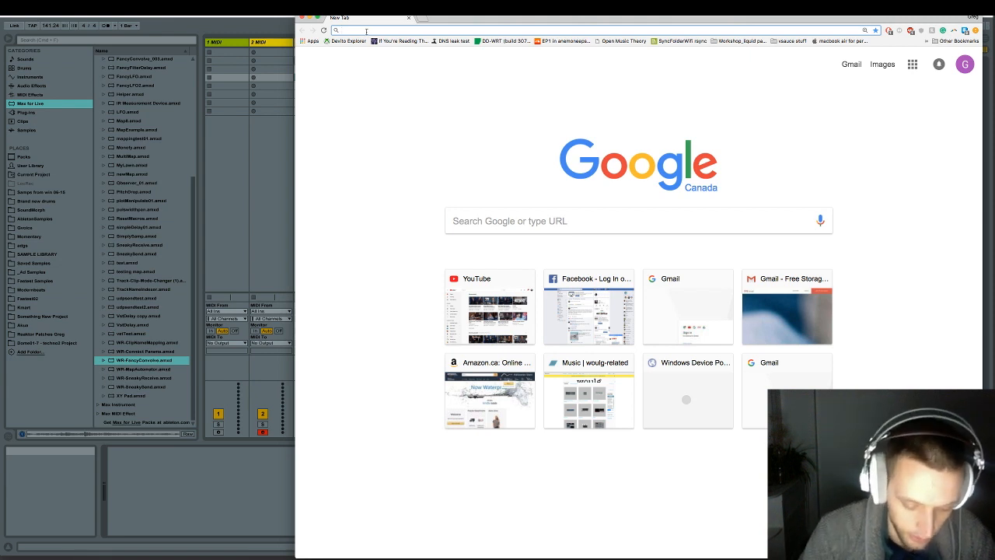
{"action": "type", "text": "hiss max msp tools"}
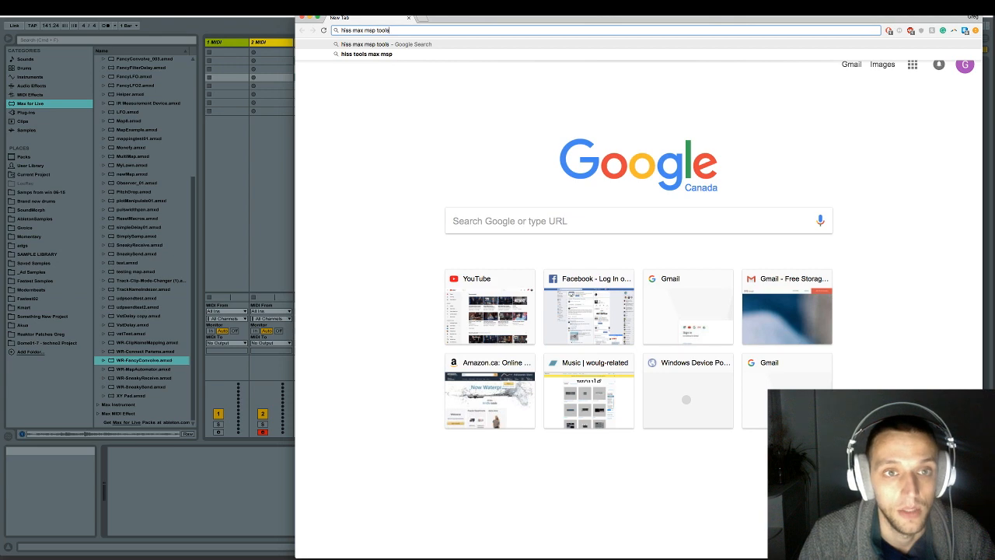
{"action": "key", "text": "Return"}
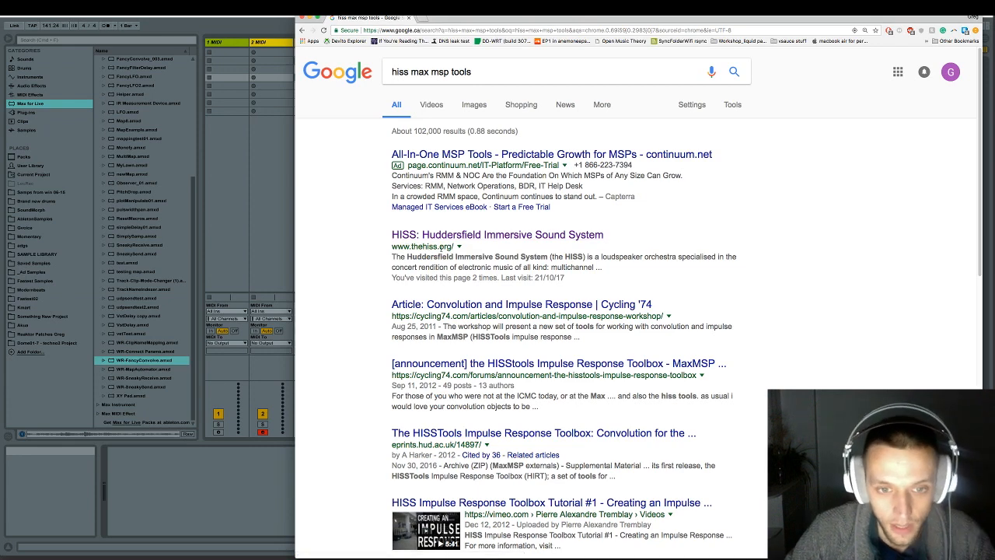
From the HISS site's software downloads, open the HISSTools Impulse Response Toolbox page and download the MaxMSP externals ZIP archive
{"action": "left_click", "coordinate": [459, 234]}
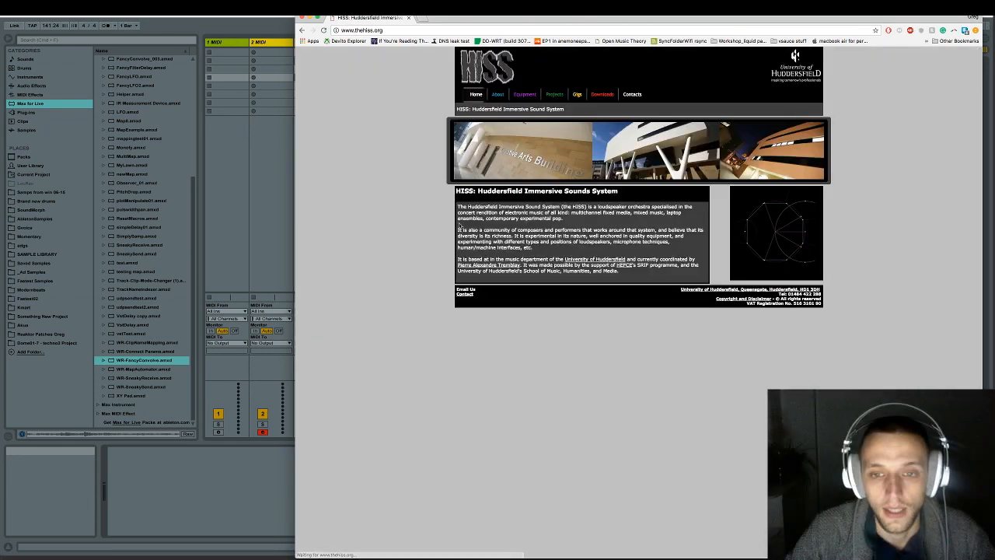
{"action": "mouse_move", "coordinate": [602, 96]}
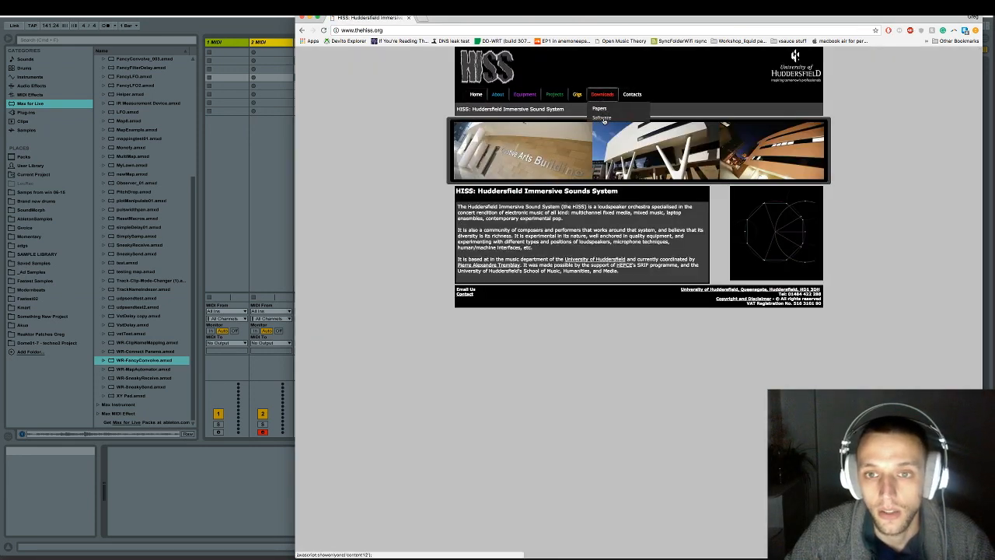
{"action": "left_click", "coordinate": [602, 118]}
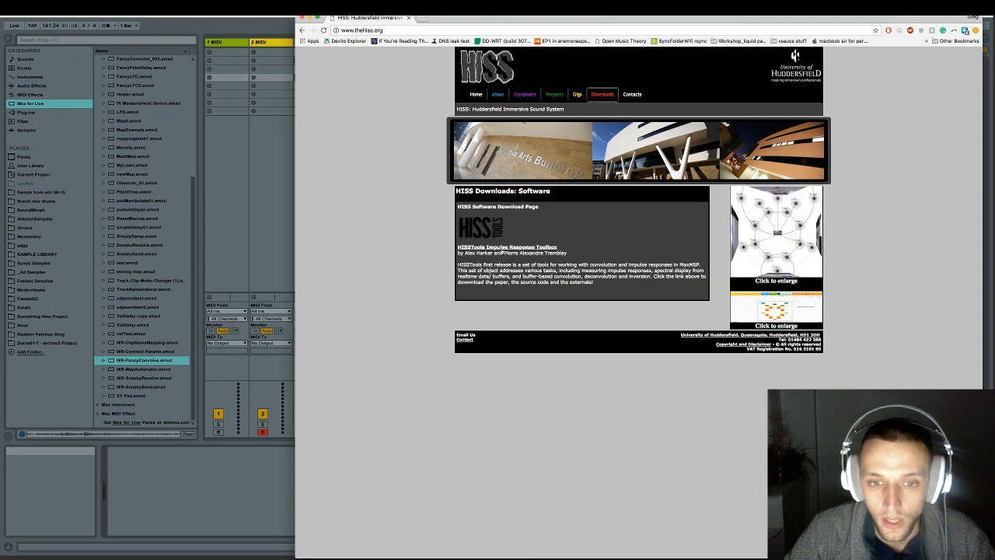
{"action": "left_click", "coordinate": [500, 247]}
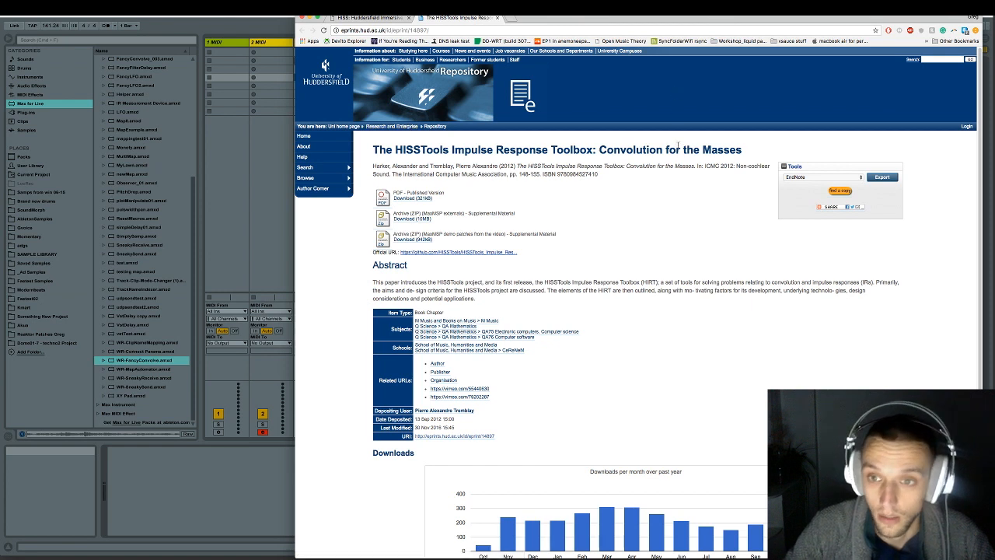
{"action": "left_click", "coordinate": [411, 218]}
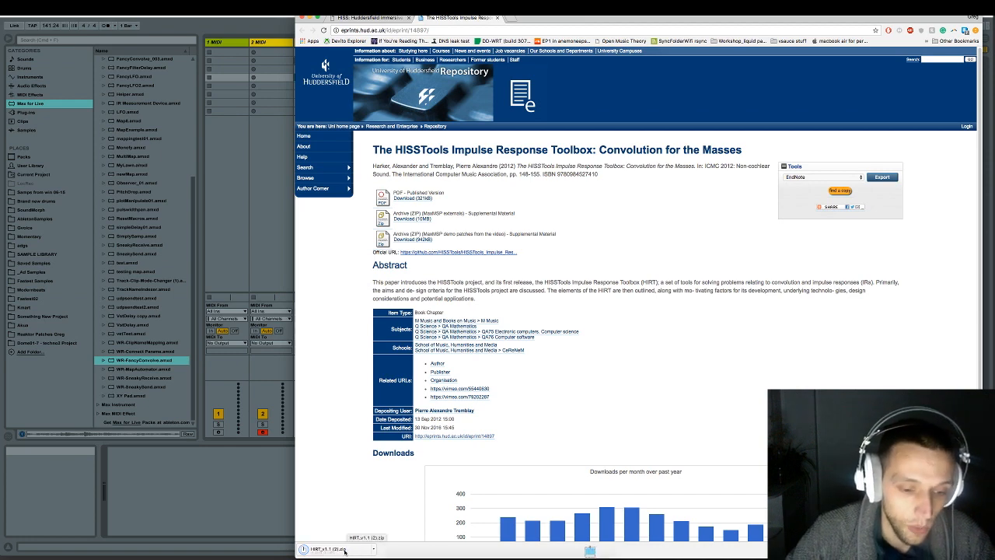
Extract the downloaded HIRT archive and select the HIRT Externals Mac and HIRT Help Files folders inside it
{"action": "left_click", "coordinate": [340, 549]}
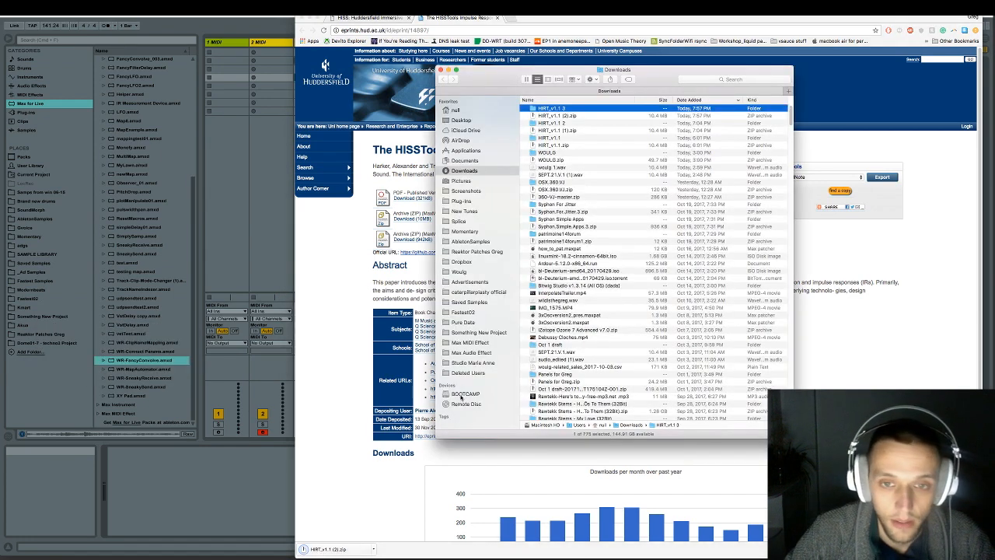
{"action": "double_click", "coordinate": [558, 108]}
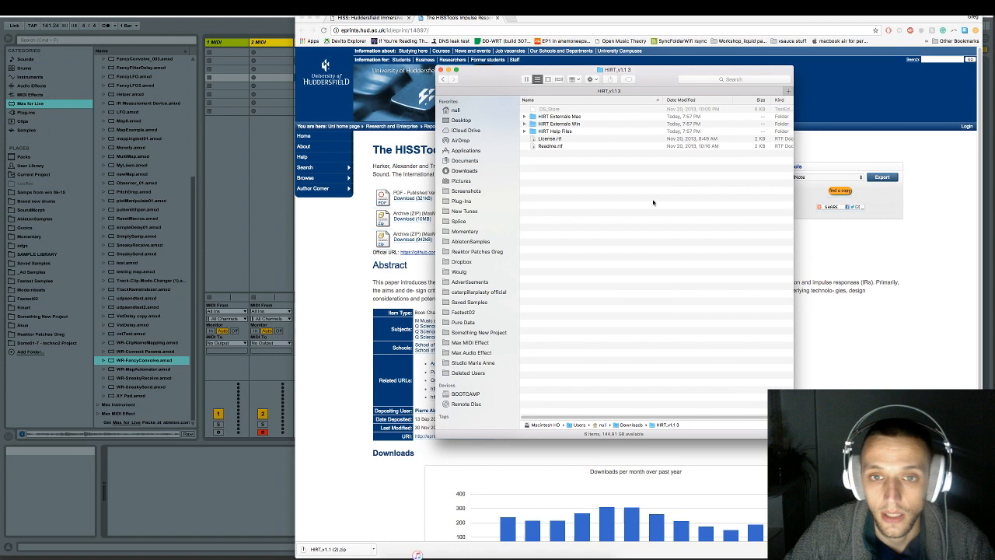
{"action": "left_click", "coordinate": [565, 117]}
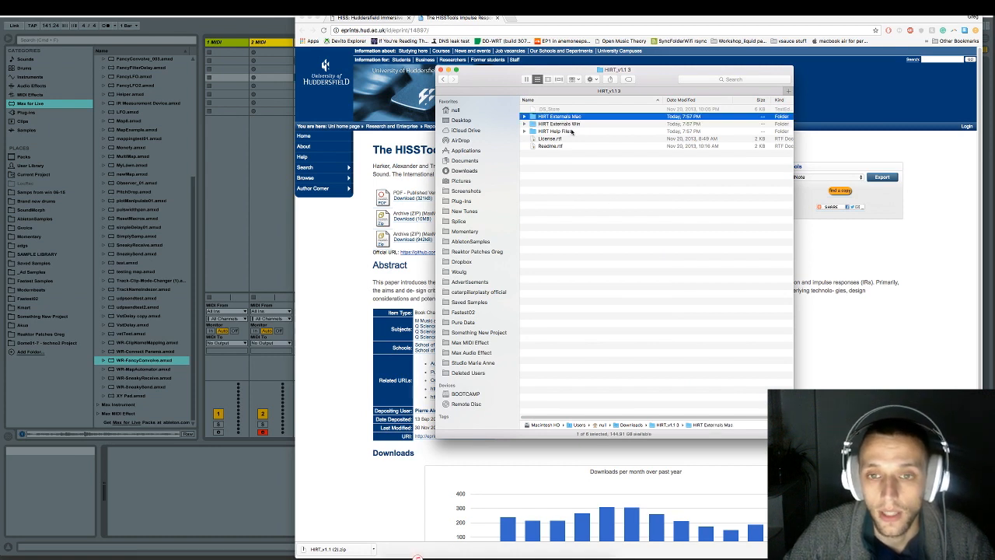
{"action": "left_click", "coordinate": [567, 132], "text": "super"}
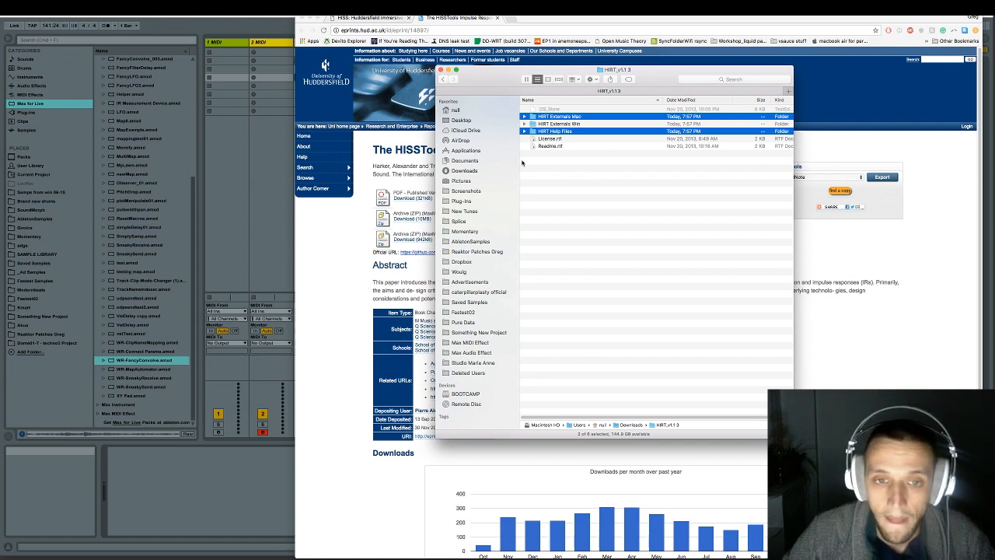
Try to paste the two HIRT folders into the Library folder of Max 7 in Documents
{"action": "left_click", "coordinate": [465, 160]}
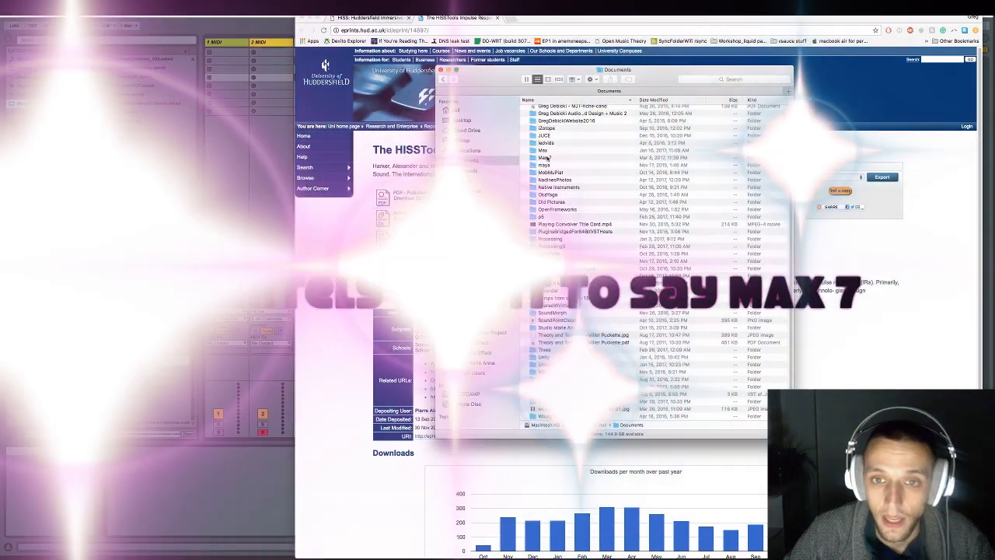
{"action": "double_click", "coordinate": [548, 157]}
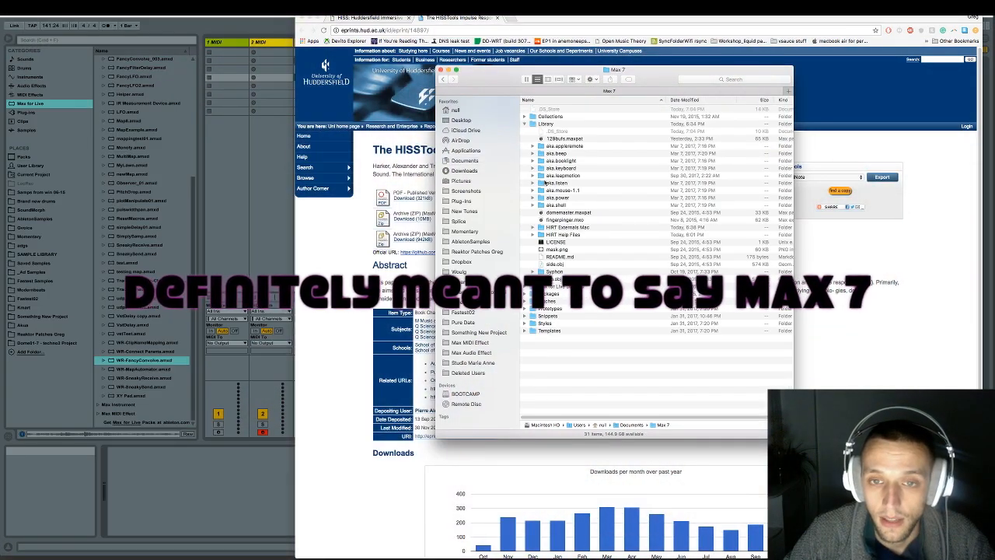
{"action": "double_click", "coordinate": [553, 124]}
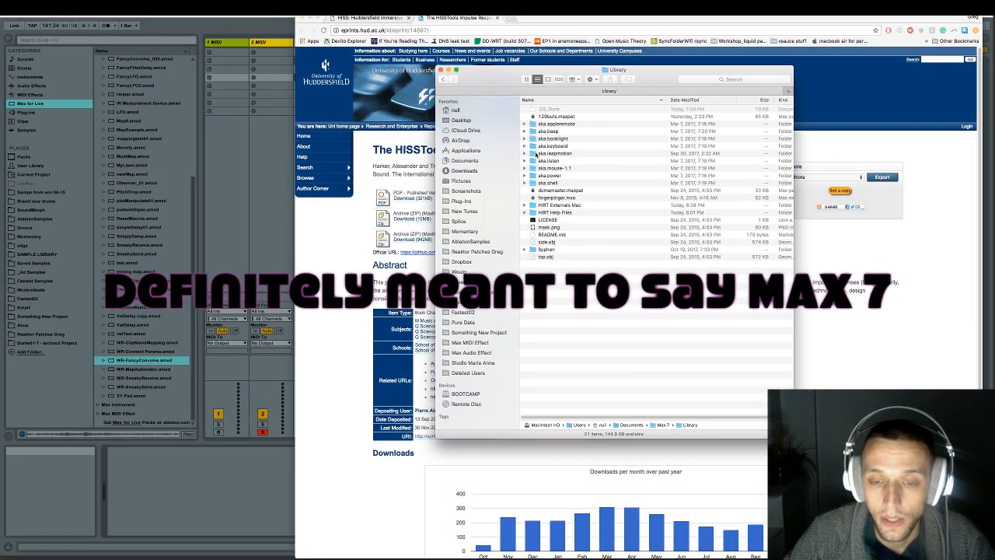
{"action": "key", "text": "super+v"}
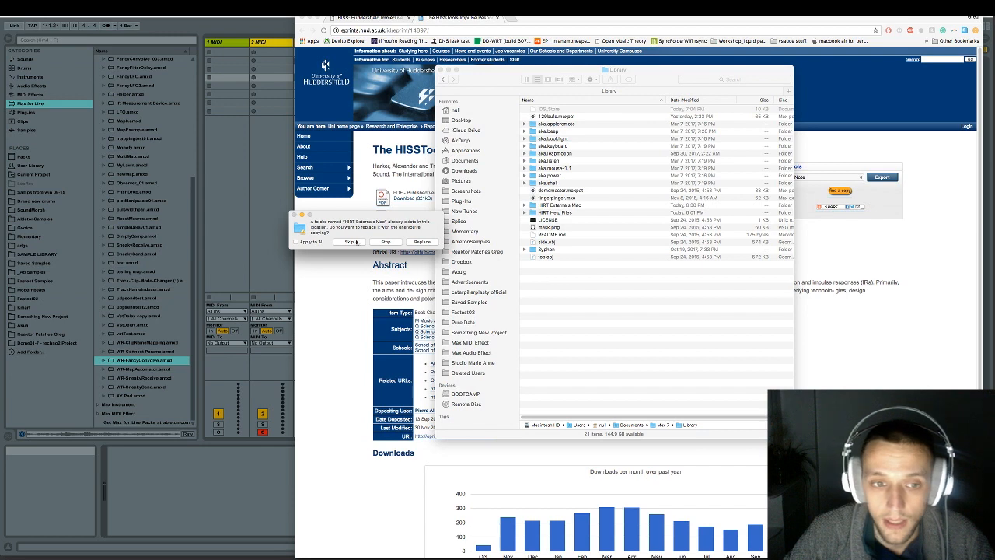
{"action": "left_click", "coordinate": [395, 241]}
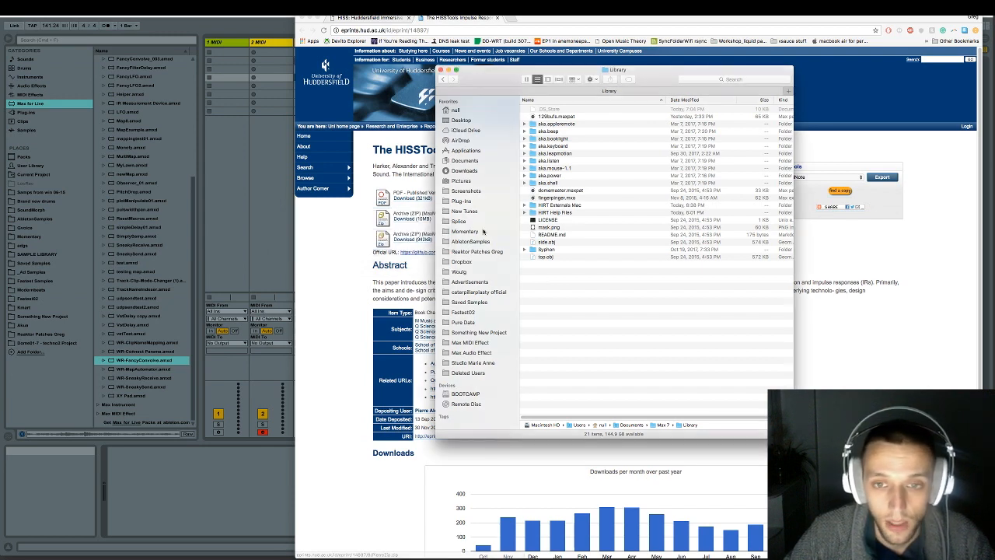
Examine the contents of the HIRT Externals Mac and HIRT Help Files folders in the Max 7 Library
{"action": "left_click", "coordinate": [527, 206]}
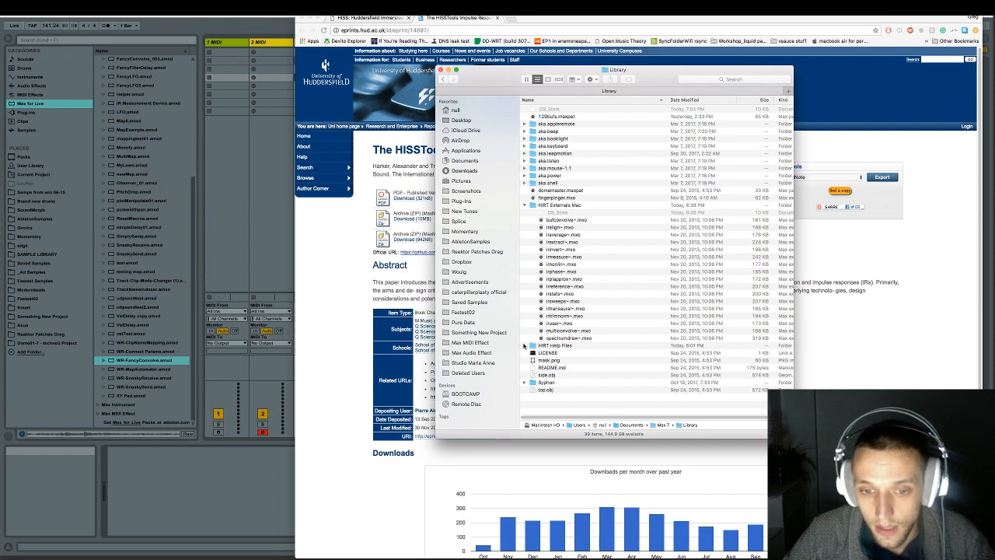
{"action": "left_click", "coordinate": [525, 345]}
{"action": "scroll", "coordinate": [568, 249], "scroll_direction": "down", "scroll_amount": 5}
{"action": "scroll", "coordinate": [569, 321], "scroll_direction": "up", "scroll_amount": 2}
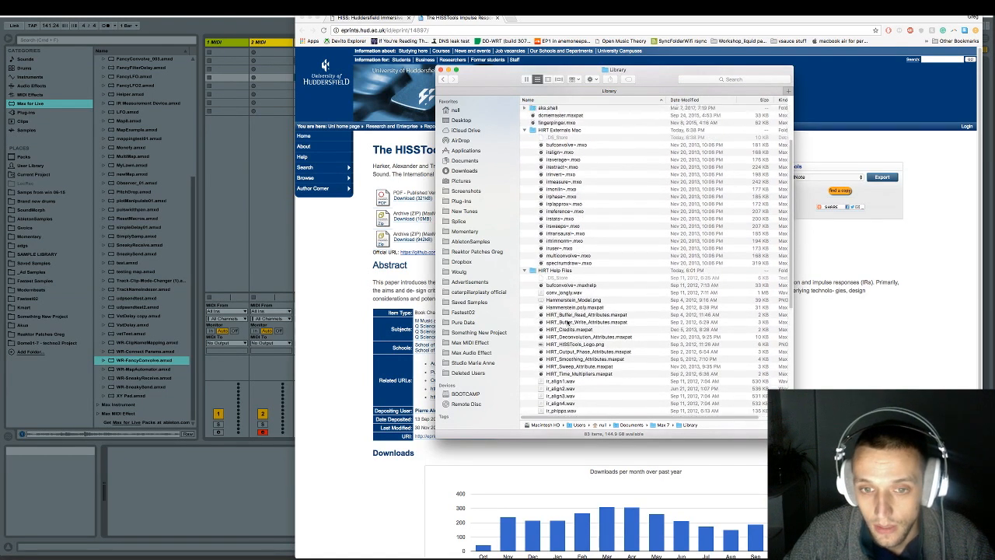
{"action": "left_click", "coordinate": [526, 270]}
{"action": "left_click", "coordinate": [524, 205]}
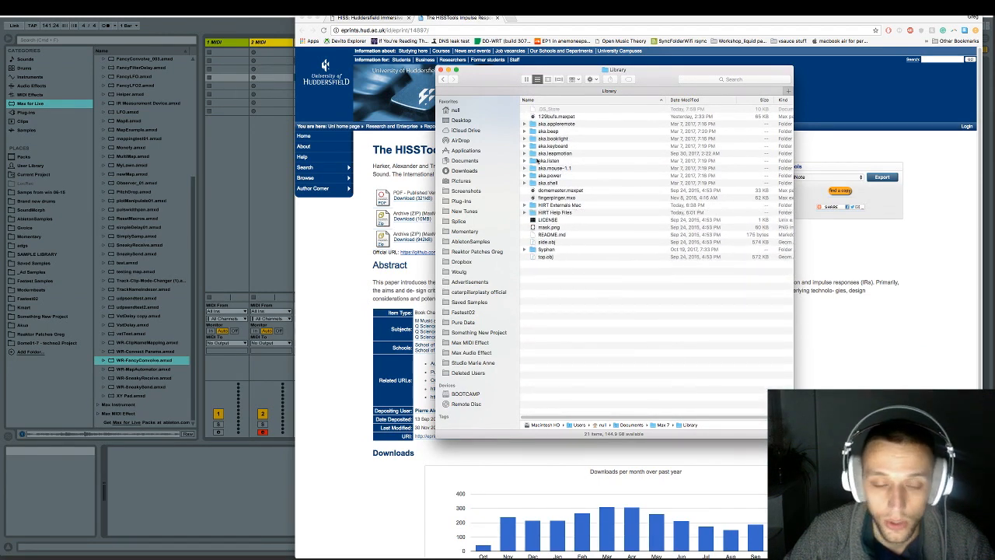
Switch to Ableton Live, load WR-FancyConvolve onto the 3 Audio track, and run the device's add_multiconvolve function
{"action": "left_click", "coordinate": [262, 244]}
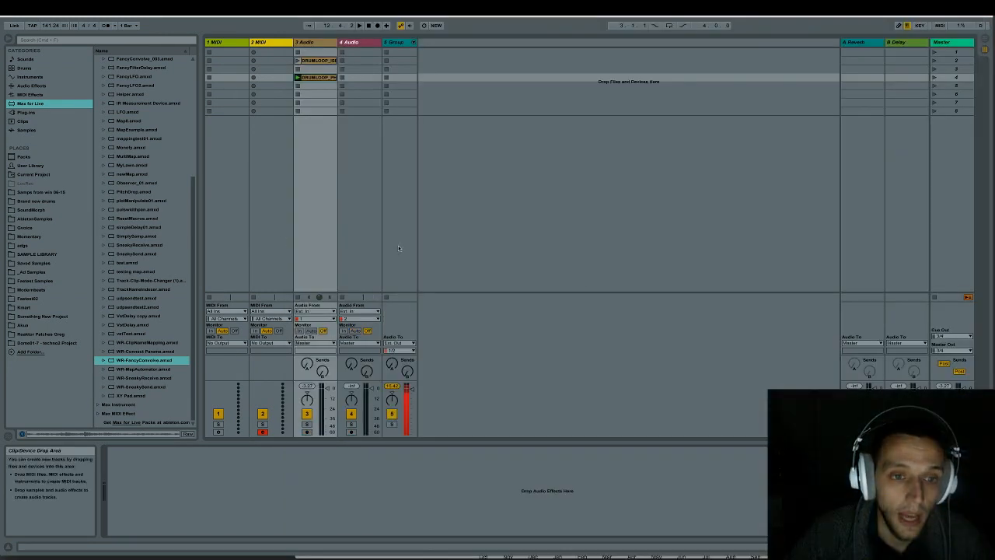
{"action": "left_click_drag", "start_coordinate": [153, 363], "coordinate": [312, 256]}
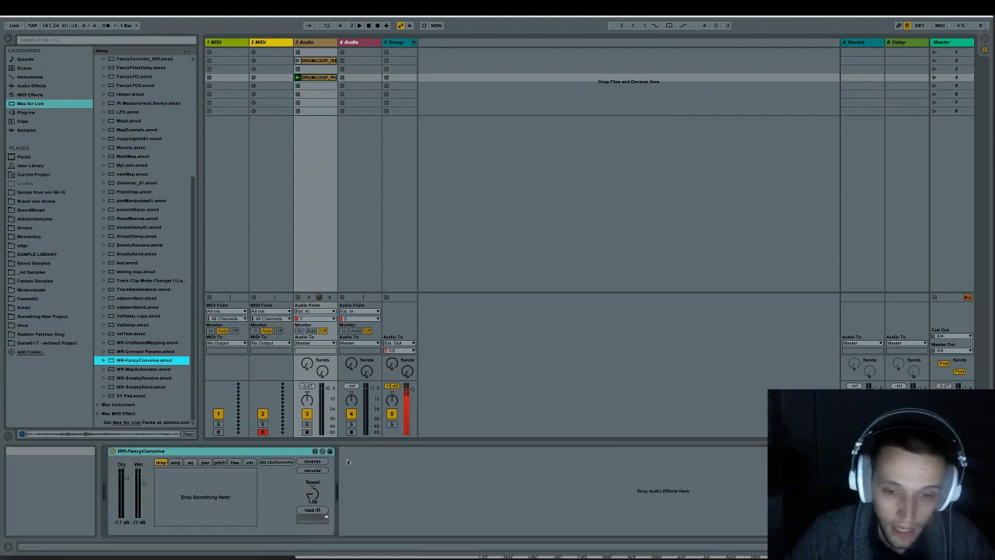
{"action": "left_click", "coordinate": [268, 452]}
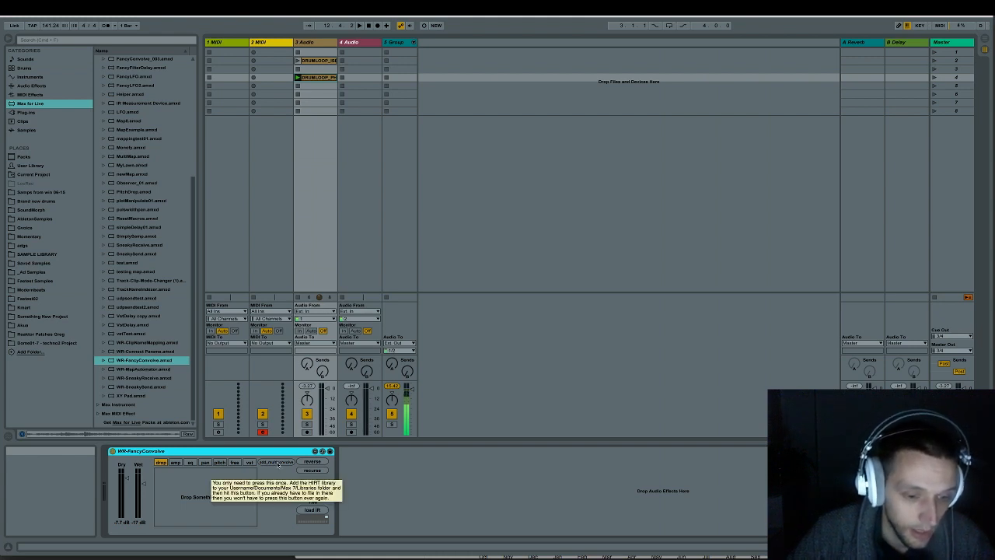
{"action": "left_click", "coordinate": [277, 463]}
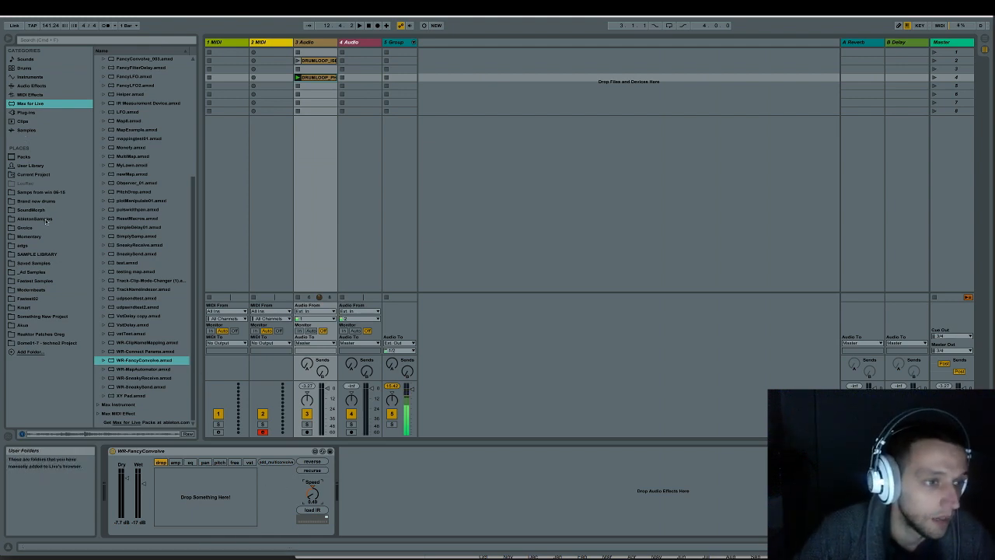
Load "Imogen Heap - Little Bird1.wav" from Saved Samples as WR-FancyConvolve's impulse response and set the Wet level to -21 dB
{"action": "left_click", "coordinate": [35, 262]}
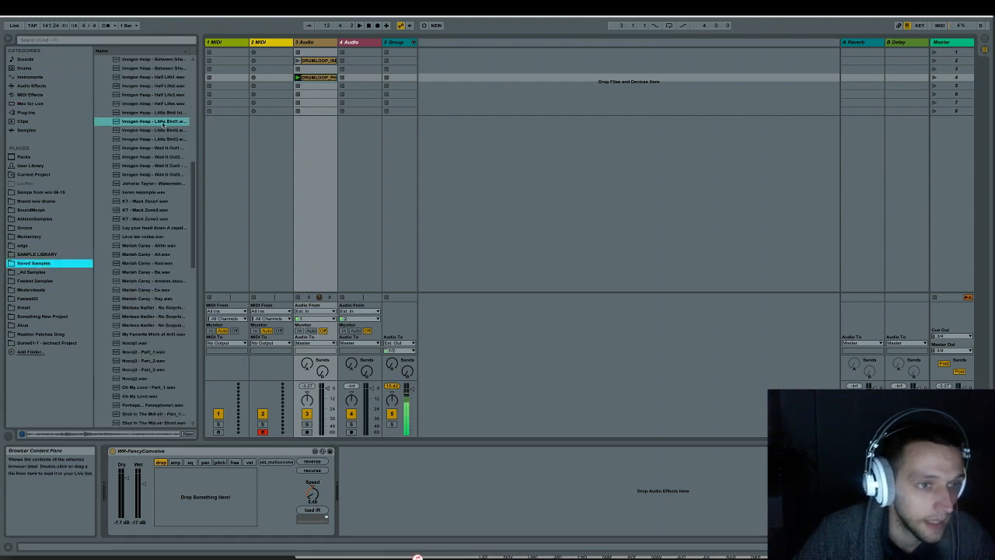
{"action": "left_click_drag", "start_coordinate": [156, 122], "coordinate": [206, 500]}
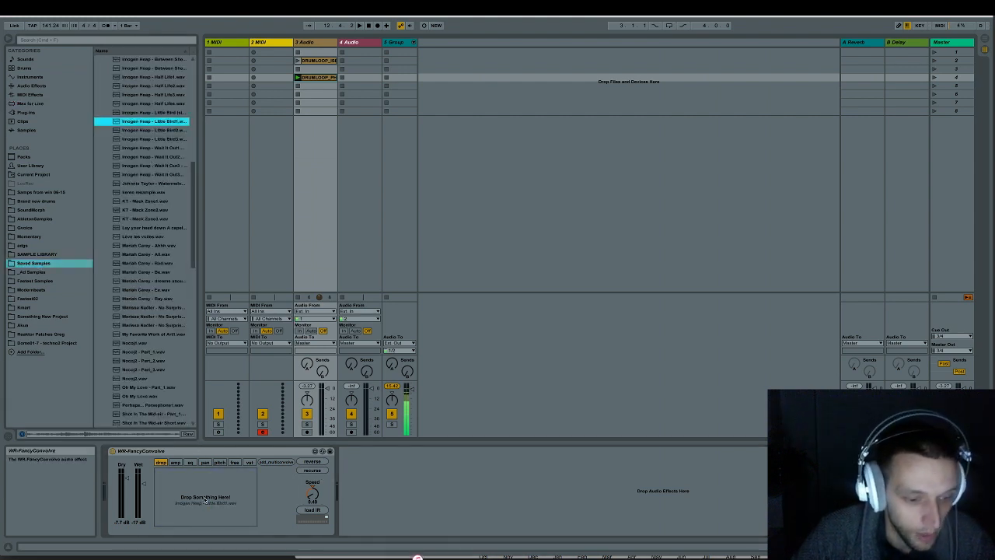
{"action": "left_click", "coordinate": [313, 512]}
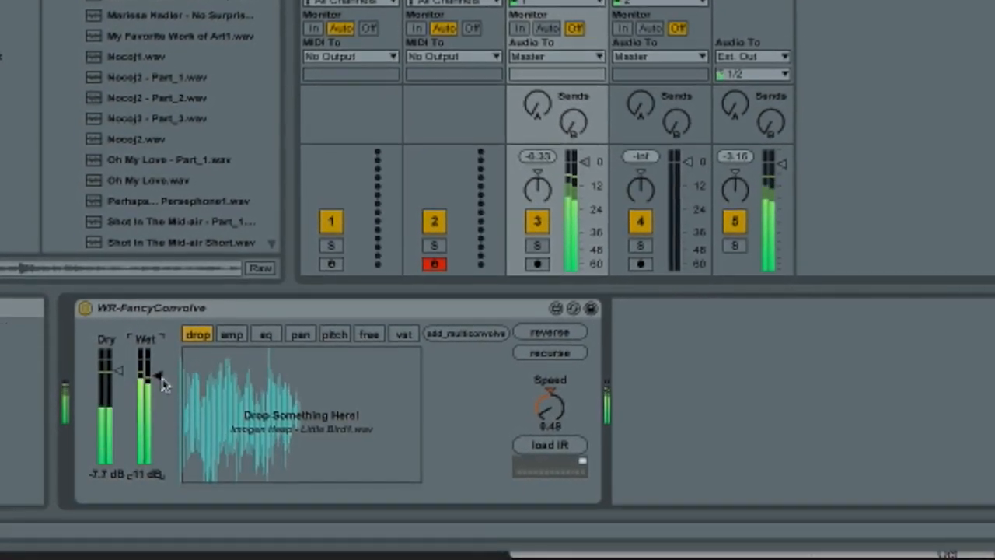
{"action": "left_click_drag", "start_coordinate": [159, 378], "coordinate": [157, 384]}
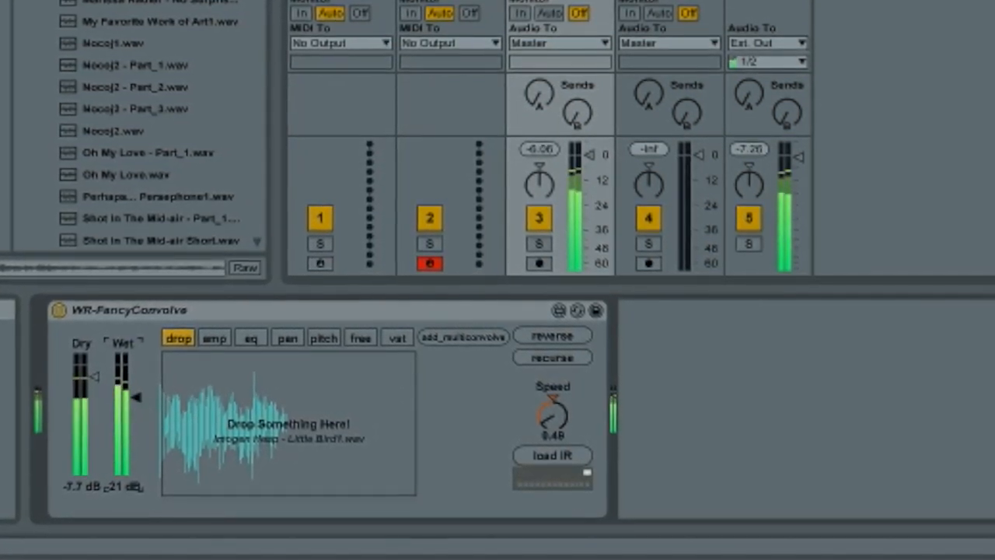
Shape WR-FancyConvolve's amp envelope into a steep early drop with a curved decay to zero, reloading the impulse response
{"action": "left_click", "coordinate": [210, 340]}
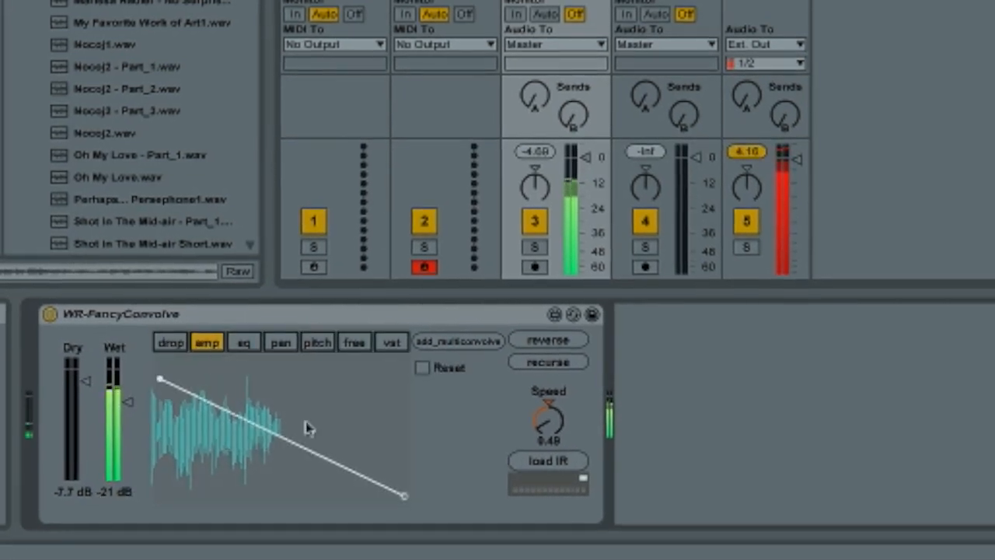
{"action": "left_click_drag", "start_coordinate": [180, 394], "coordinate": [207, 520]}
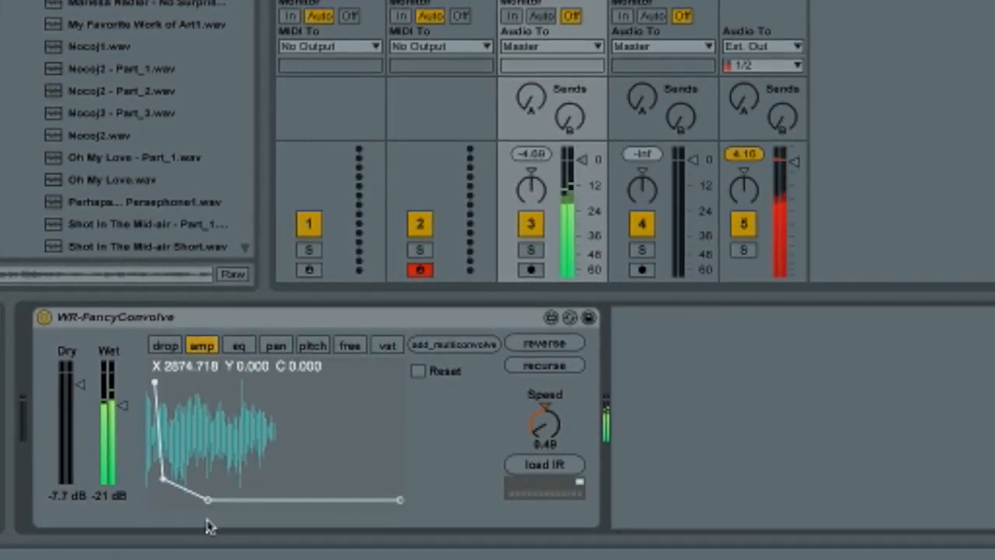
{"action": "left_click", "coordinate": [540, 465]}
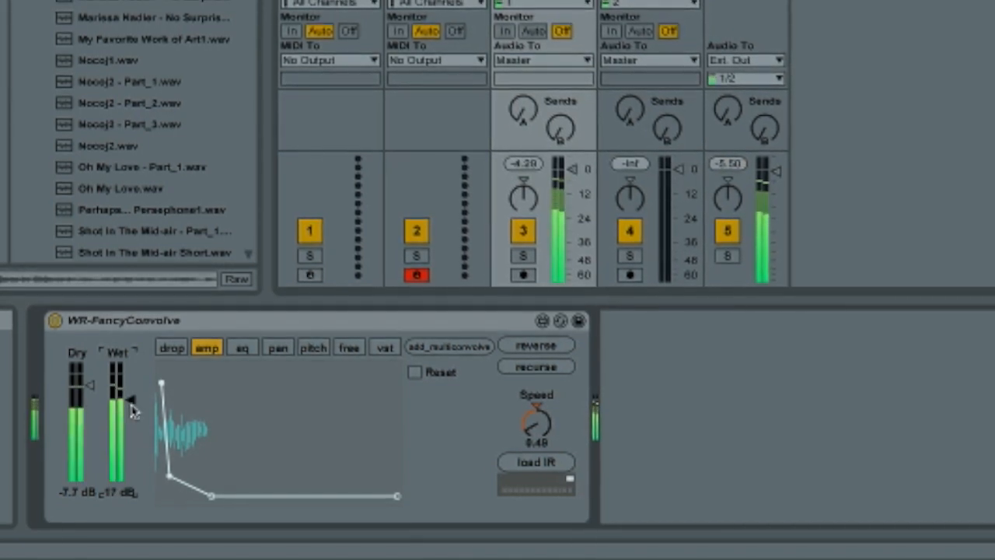
{"action": "left_click", "coordinate": [210, 496]}
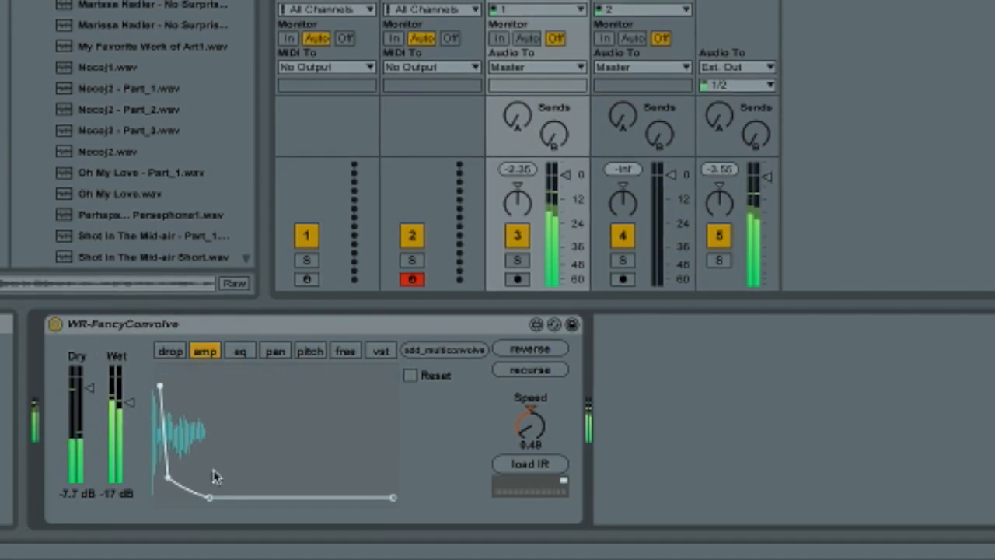
Draw an eq curve in WR-FancyConvolve that cuts the lowest bands and rises smoothly to full level within about the first quarter
{"action": "left_click", "coordinate": [121, 407]}
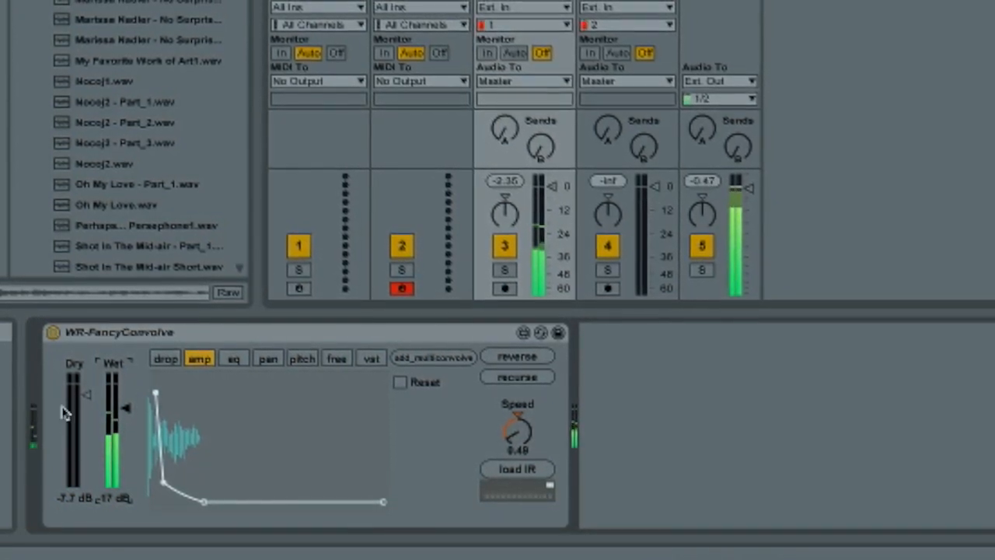
{"action": "left_click", "coordinate": [232, 362]}
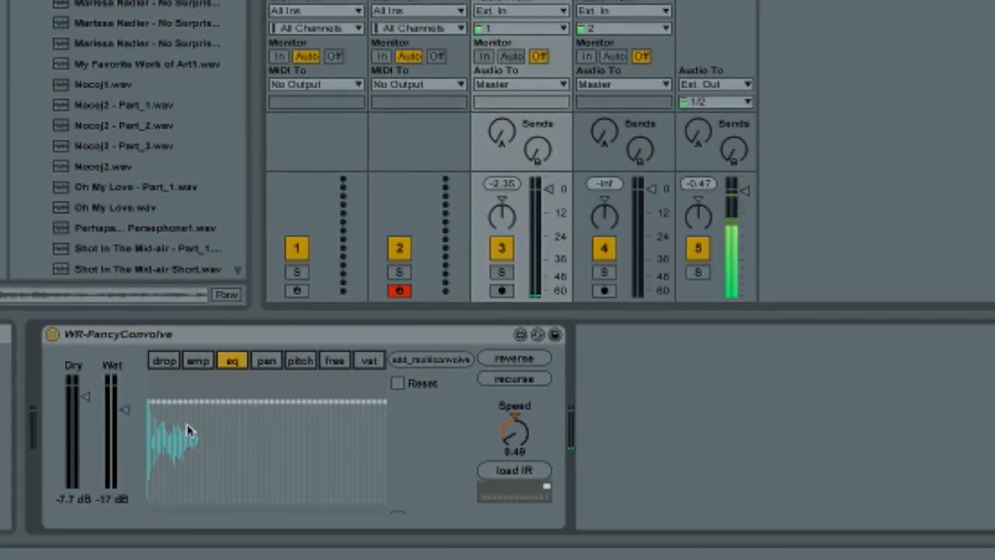
{"action": "mouse_move", "coordinate": [150, 501]}
{"action": "left_mouse_down"}
{"action": "mouse_move", "coordinate": [157, 439]}
{"action": "mouse_move", "coordinate": [177, 403]}
{"action": "left_mouse_up"}
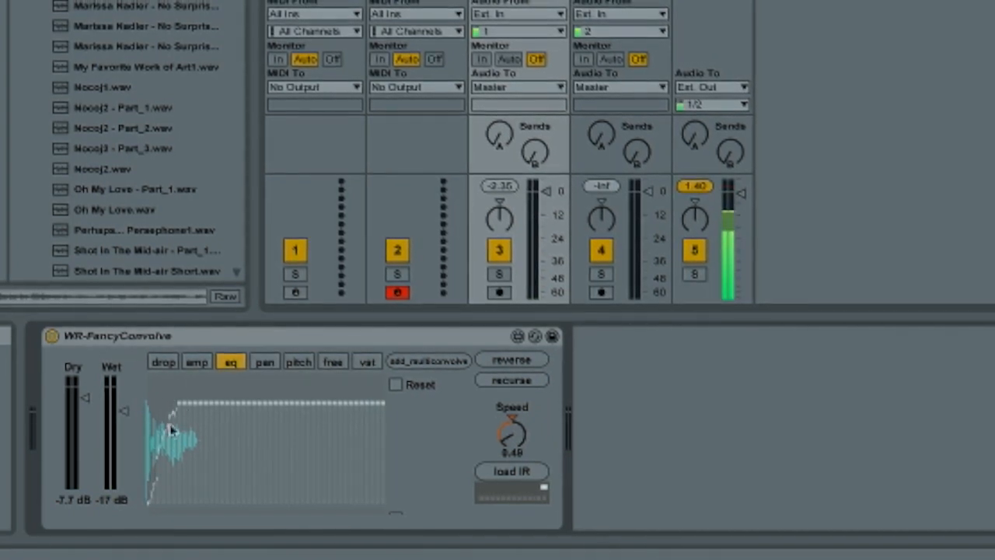
{"action": "mouse_move", "coordinate": [144, 524]}
{"action": "left_mouse_down"}
{"action": "mouse_move", "coordinate": [189, 411]}
{"action": "mouse_move", "coordinate": [204, 418]}
{"action": "left_mouse_up"}
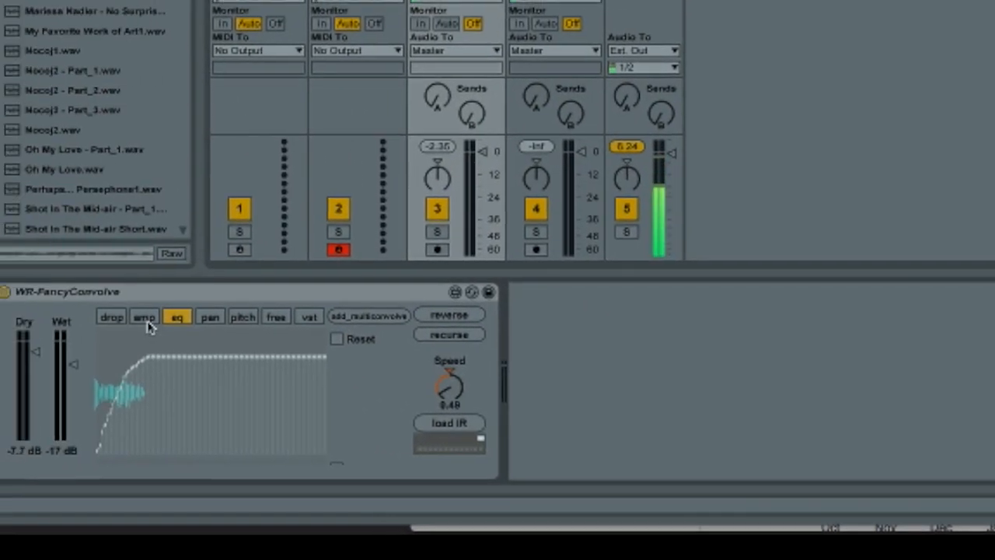
Show WR-FancyConvolve's pan envelope, start playback and set the Wet level to -11 dB
{"action": "left_click", "coordinate": [34, 303]}
{"action": "left_click", "coordinate": [67, 302]}
{"action": "left_click", "coordinate": [101, 302]}
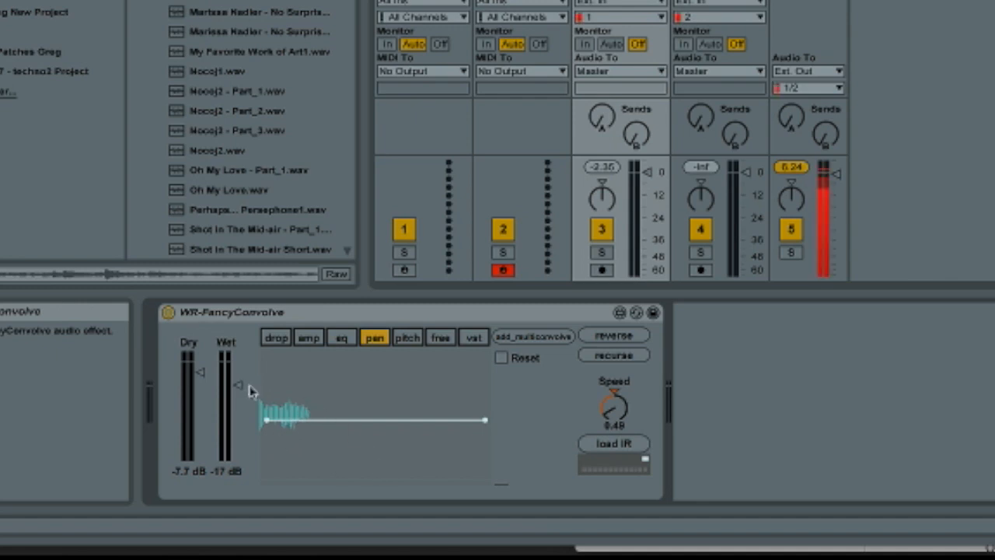
{"action": "key", "text": "space"}
{"action": "left_click_drag", "start_coordinate": [237, 386], "coordinate": [237, 377]}
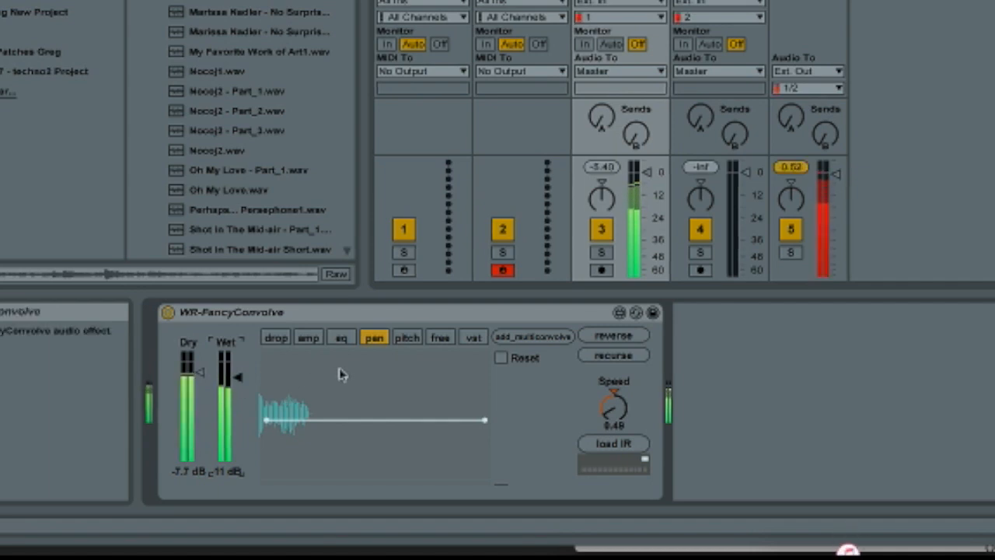
Shape the pan envelope into an early zigzag, with one high point, one low point and a return near the centre
{"action": "left_click", "coordinate": [409, 340]}
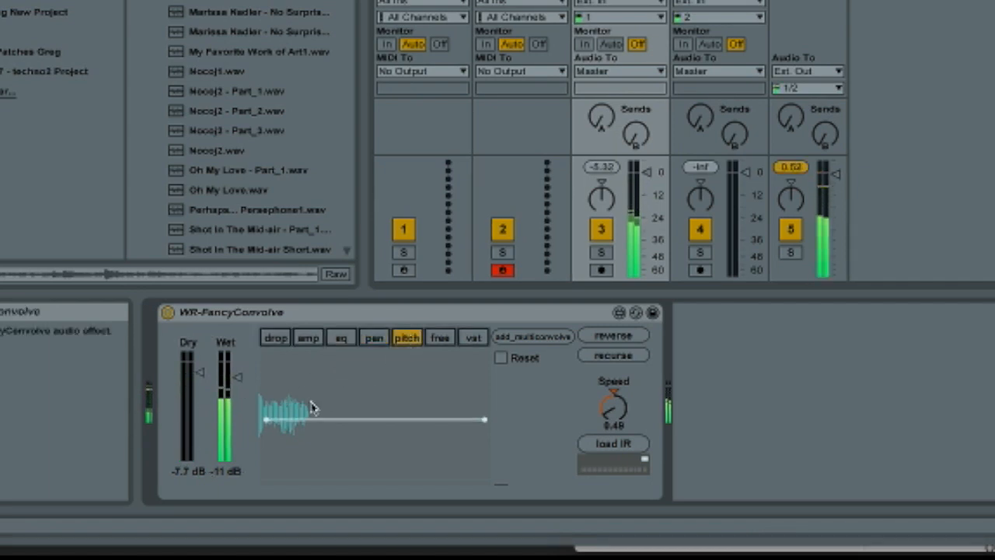
{"action": "left_click_drag", "start_coordinate": [273, 416], "coordinate": [280, 460]}
{"action": "mouse_move", "coordinate": [290, 450]}
{"action": "left_mouse_down"}
{"action": "mouse_move", "coordinate": [295, 412]}
{"action": "mouse_move", "coordinate": [272, 384]}
{"action": "mouse_move", "coordinate": [282, 453]}
{"action": "left_mouse_up"}
{"action": "left_click", "coordinate": [373, 337]}
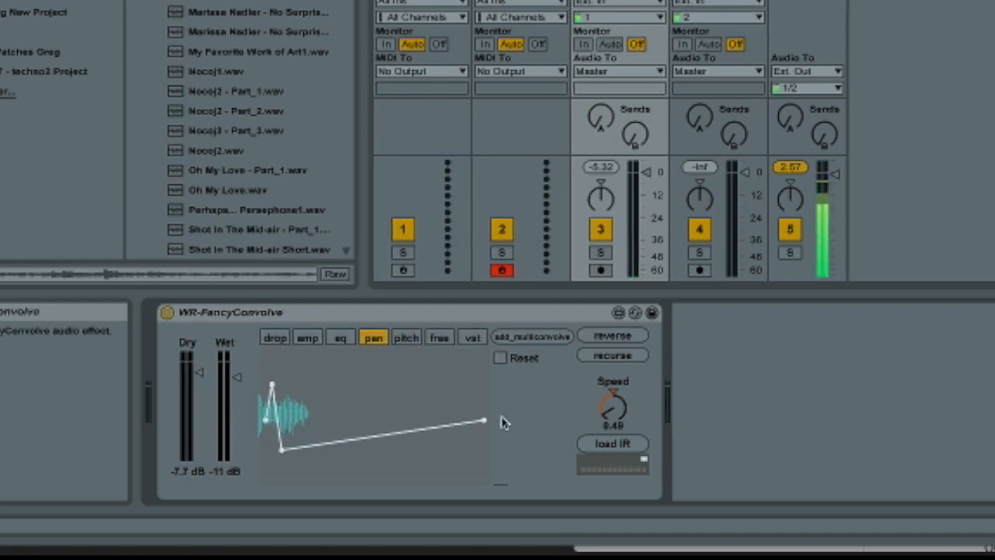
{"action": "left_click_drag", "start_coordinate": [354, 439], "coordinate": [289, 416]}
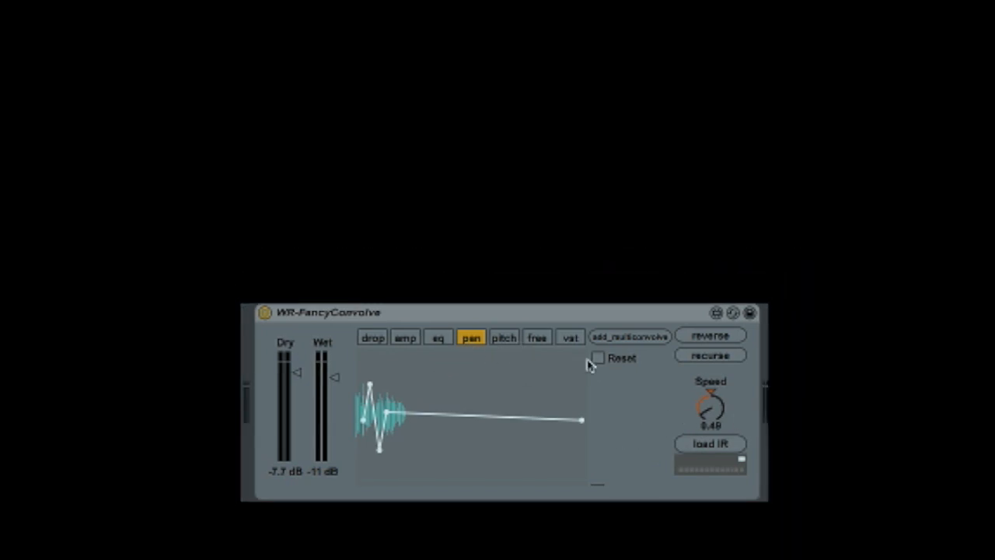
Reset WR-FancyConvolve's eq and amp envelopes to flat and reload the impulse response
{"action": "left_click", "coordinate": [440, 338]}
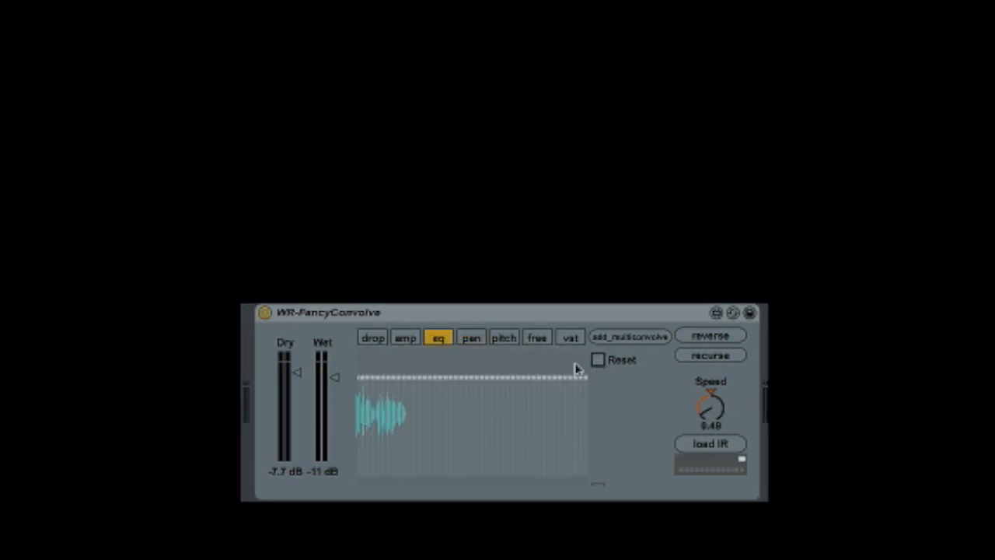
{"action": "left_click", "coordinate": [410, 340]}
{"action": "left_click", "coordinate": [599, 362]}
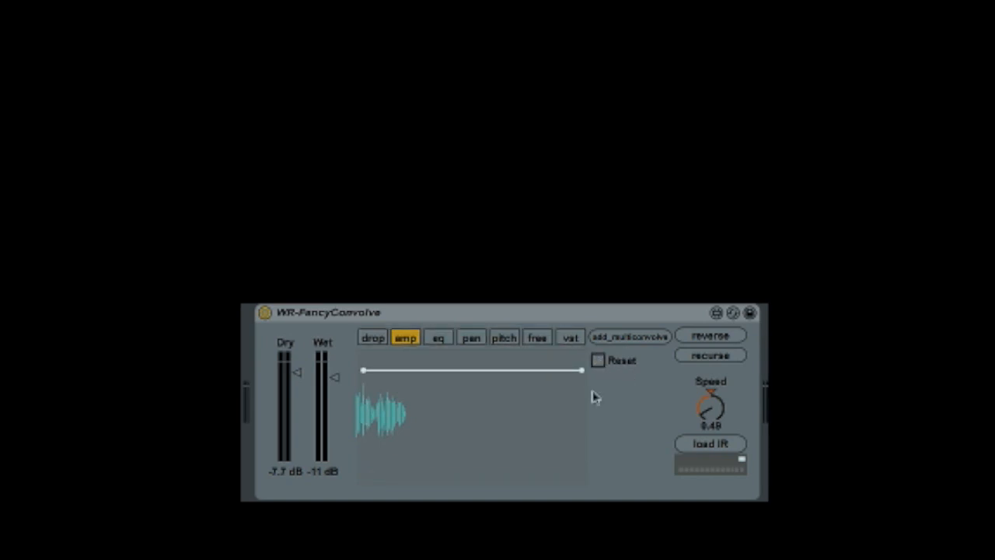
{"action": "left_click", "coordinate": [702, 448]}
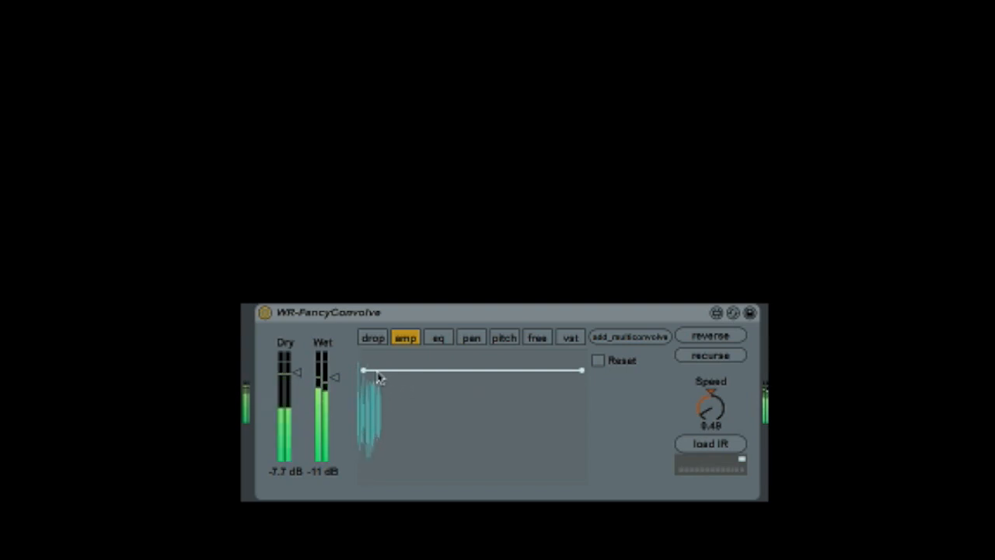
Shape the amp envelope as a steep drop, small curved second peak and zero tail, then reload the impulse response with Speed at 1.20
{"action": "left_click_drag", "start_coordinate": [376, 373], "coordinate": [390, 498]}
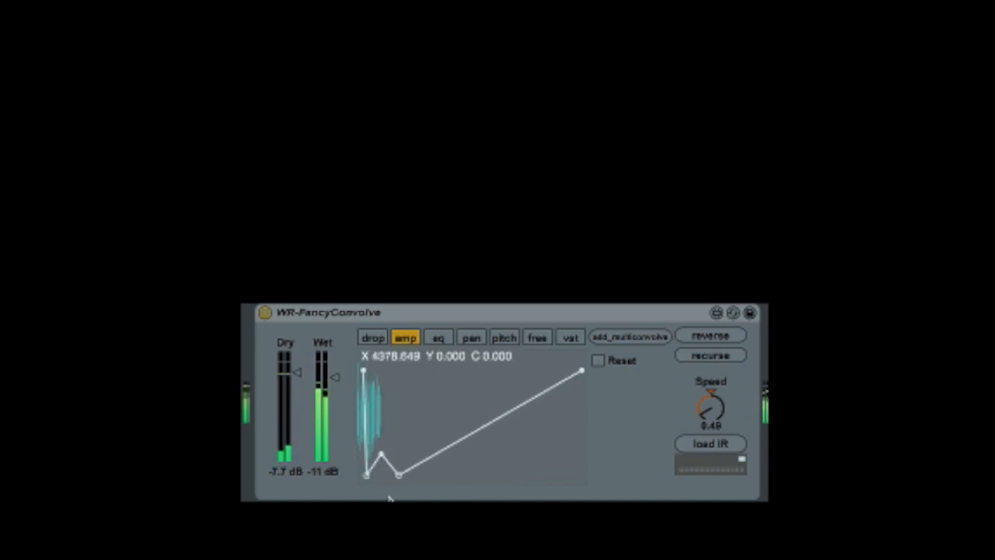
{"action": "left_click_drag", "start_coordinate": [583, 371], "coordinate": [581, 474]}
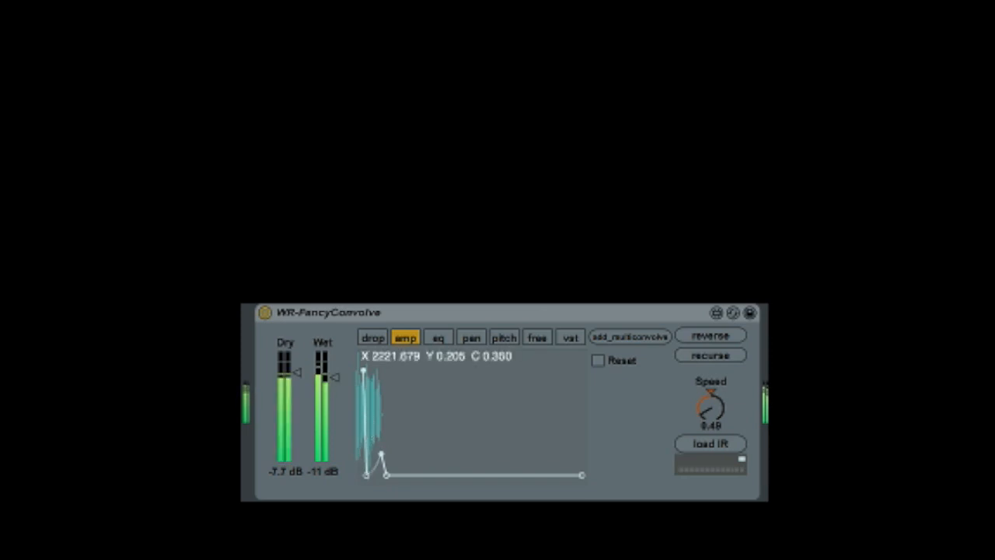
{"action": "left_click_drag", "start_coordinate": [376, 472], "coordinate": [375, 463]}
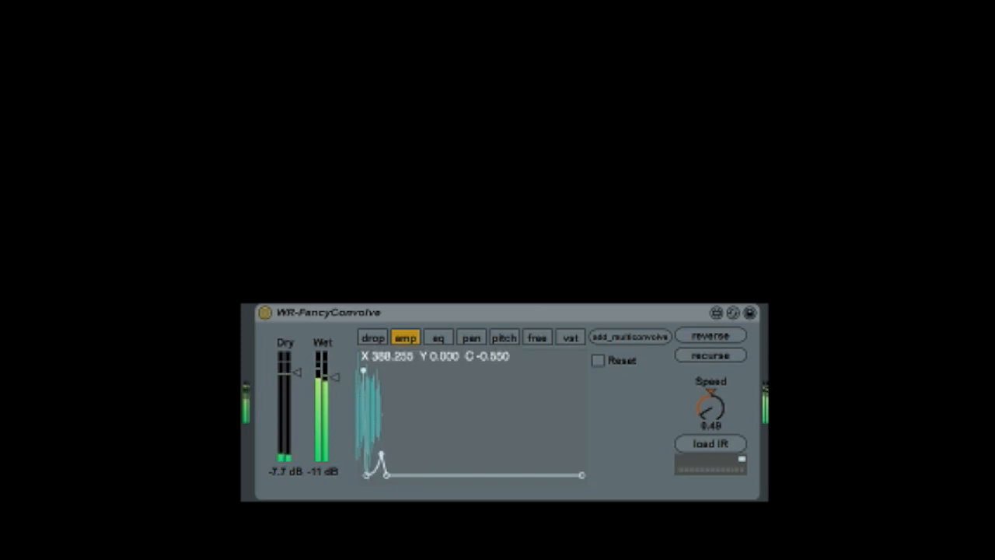
{"action": "left_click_drag", "start_coordinate": [710, 407], "coordinate": [711, 384]}
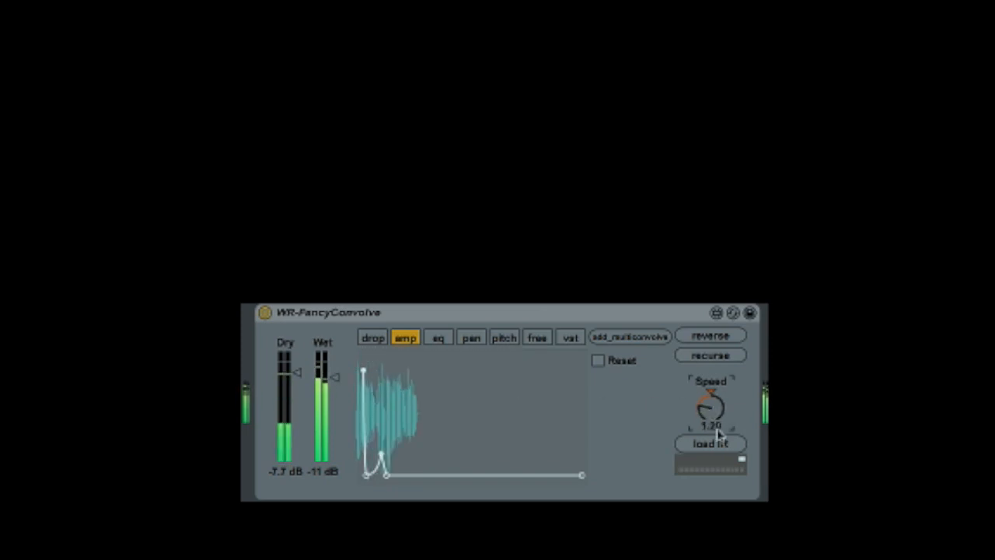
{"action": "left_click", "coordinate": [712, 445]}
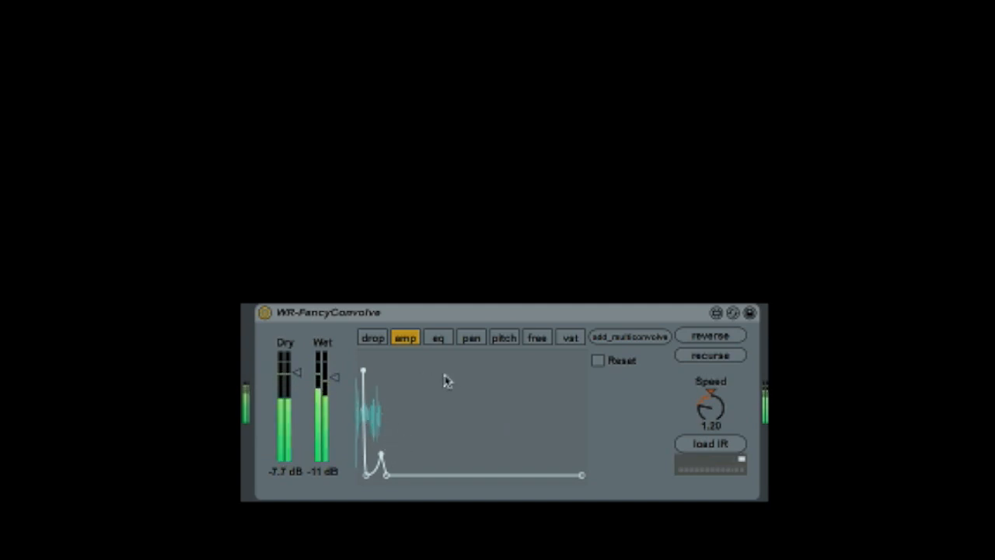
Switch off the two active parameter mappings in WR-FancyConvolve's vst section and load a VST plug-in file
{"action": "left_click", "coordinate": [570, 339]}
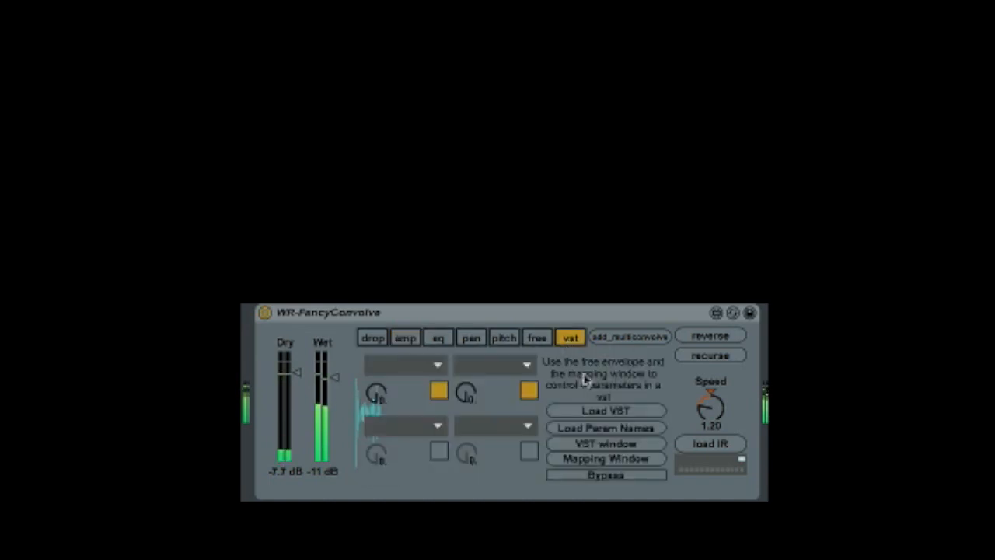
{"action": "left_click", "coordinate": [528, 391]}
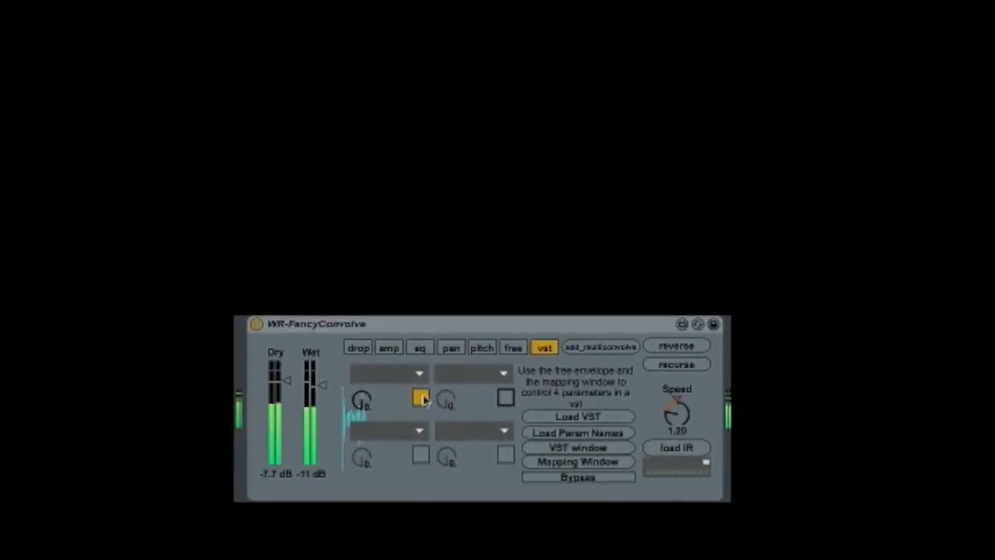
{"action": "left_click", "coordinate": [512, 348]}
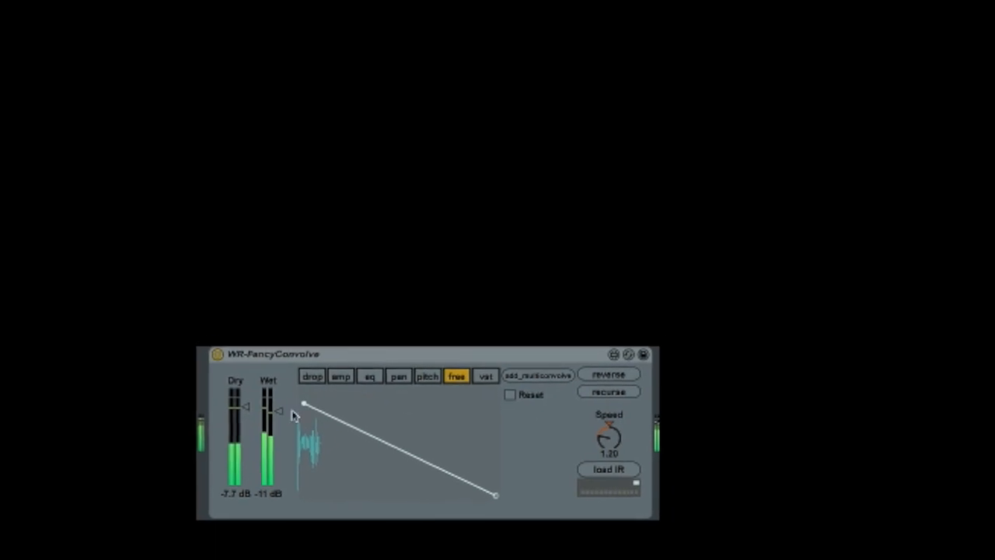
{"action": "left_click", "coordinate": [485, 375]}
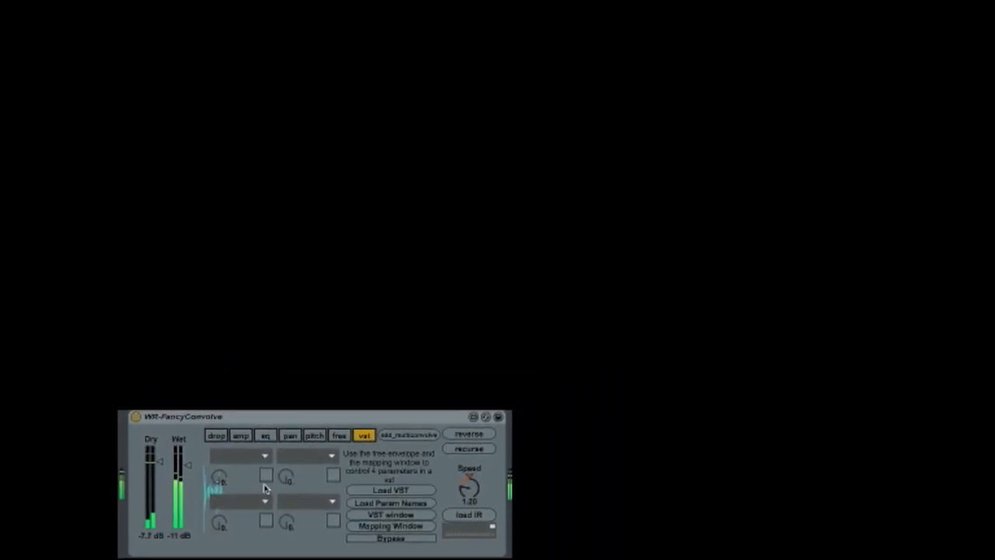
{"action": "left_click", "coordinate": [266, 476]}
{"action": "left_click", "coordinate": [266, 476]}
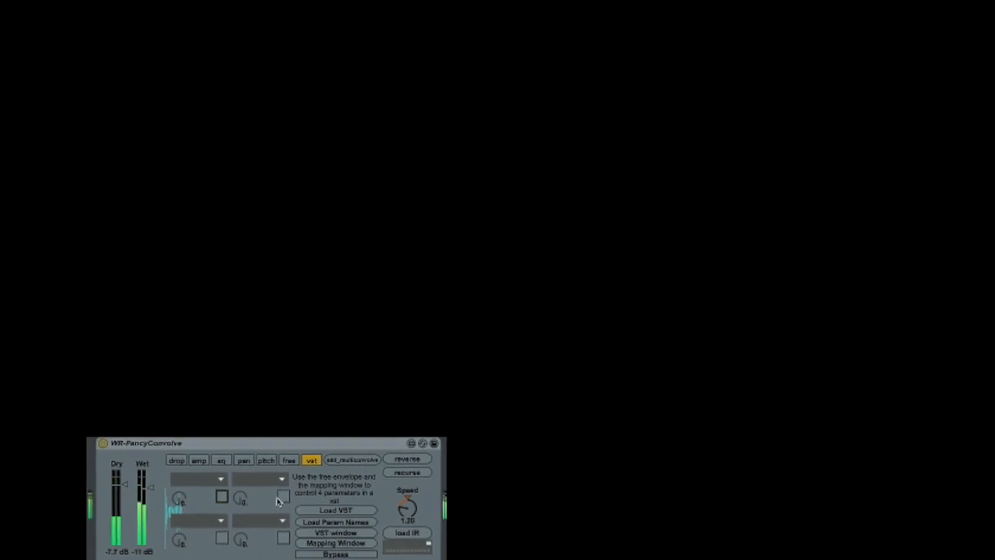
{"action": "left_click", "coordinate": [347, 510]}
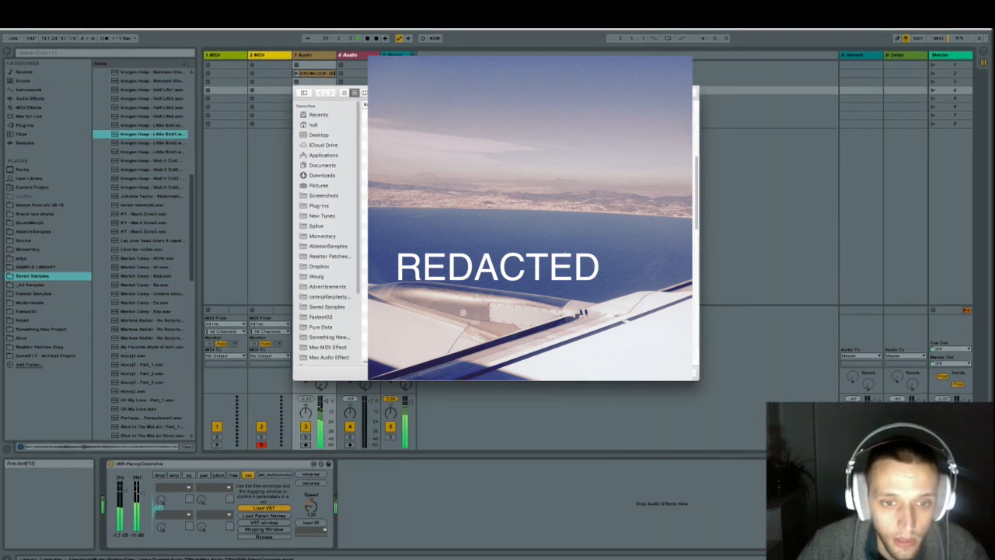
{"action": "double_click", "coordinate": [412, 286]}
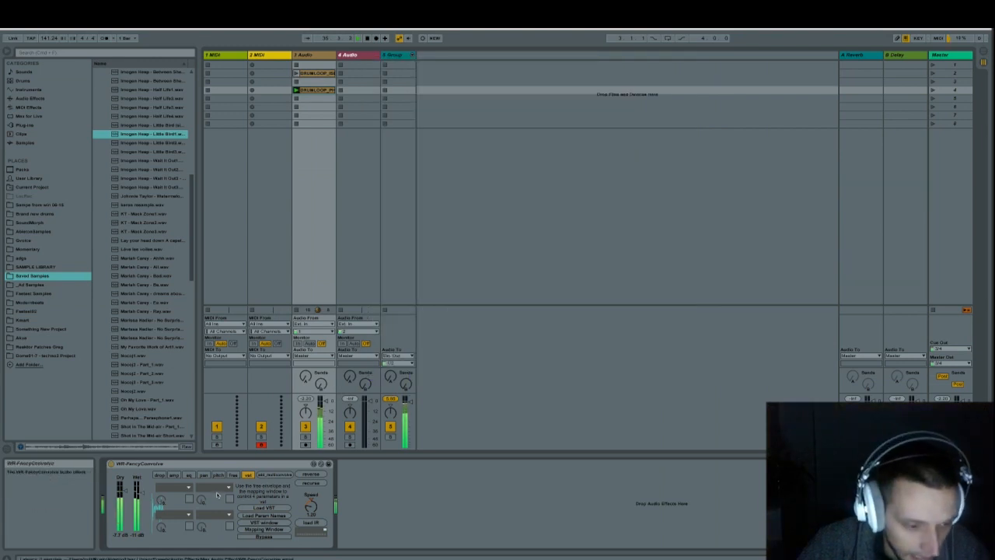
Reset the amp envelope to flat and slightly raise the lowest bands of the eq curve
{"action": "left_click", "coordinate": [174, 475]}
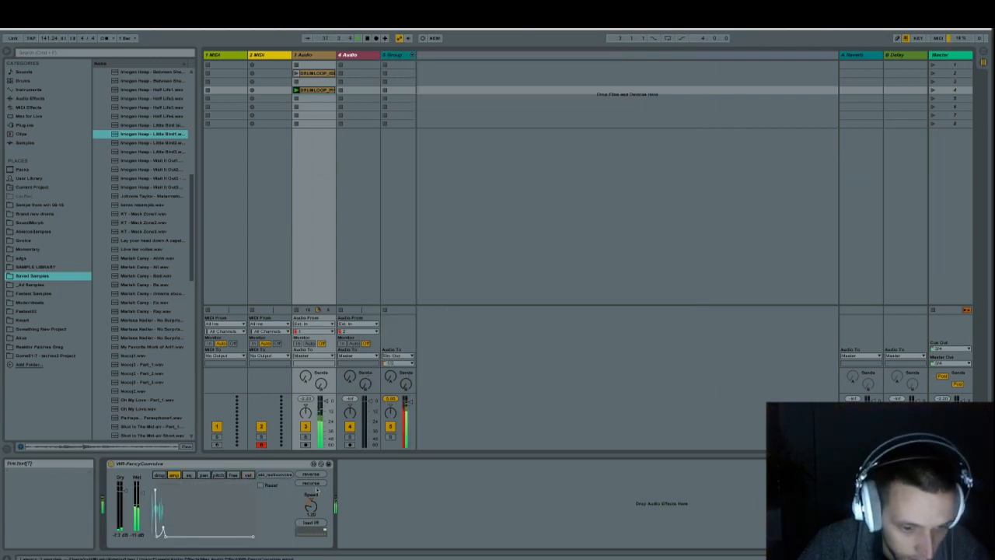
{"action": "left_click", "coordinate": [262, 486]}
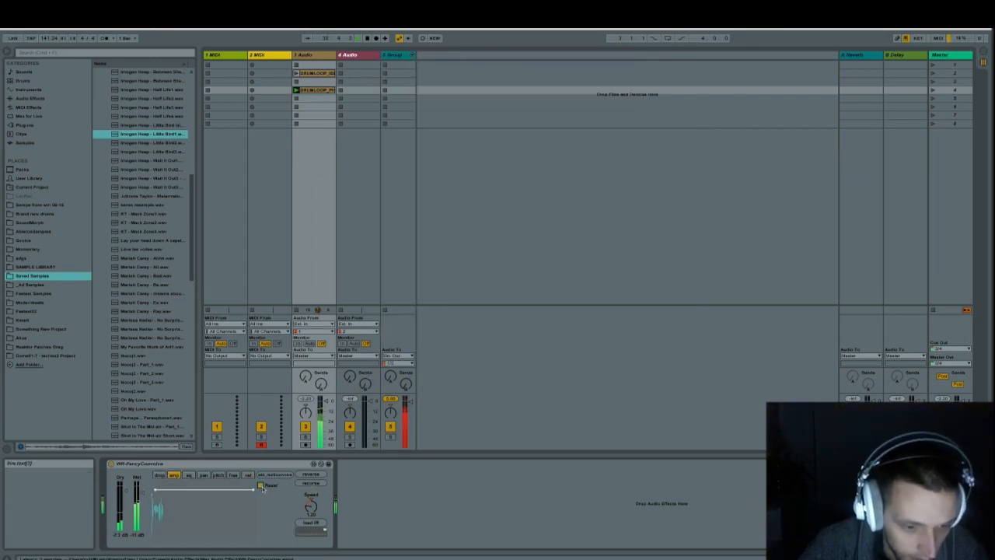
{"action": "left_click", "coordinate": [188, 475]}
{"action": "left_click", "coordinate": [204, 475]}
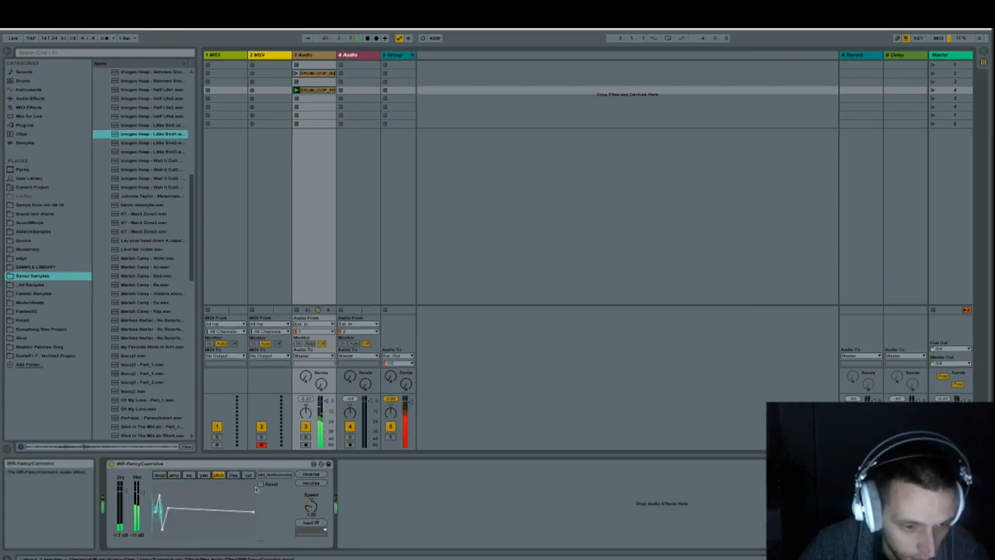
{"action": "left_click", "coordinate": [189, 475]}
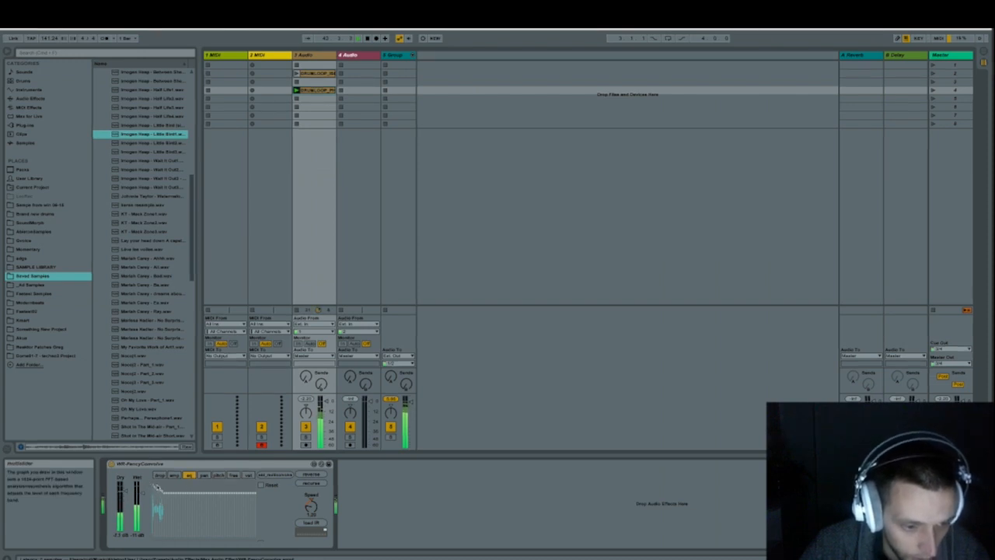
Load the VST's parameter names, assign Mix to the first parameter slot and enable that slot's mapping
{"action": "left_click", "coordinate": [247, 476]}
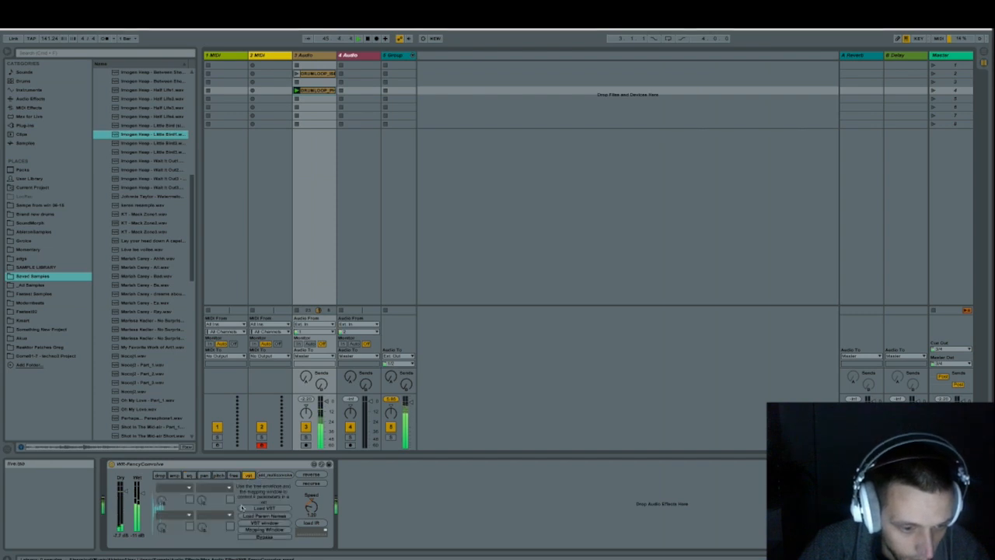
{"action": "left_click", "coordinate": [265, 517]}
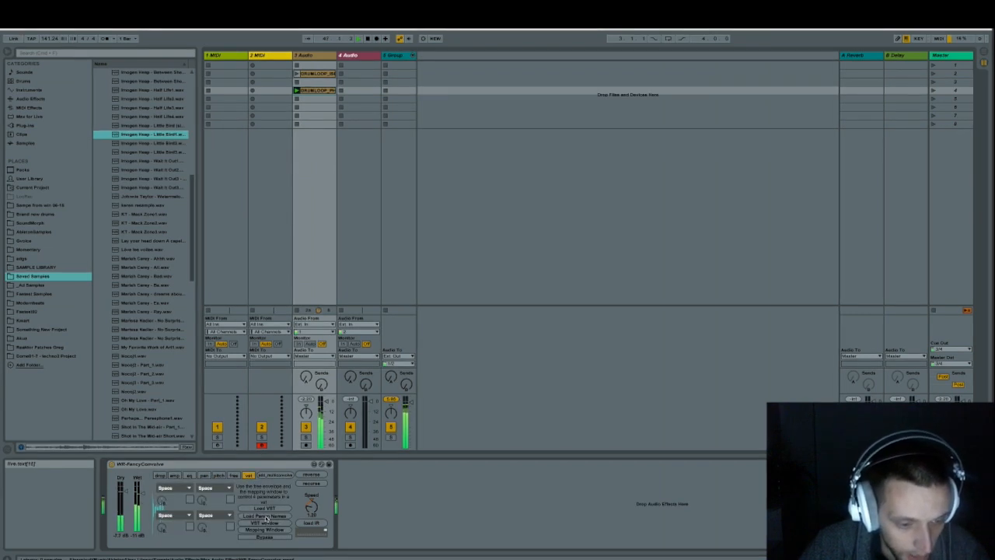
{"action": "left_click", "coordinate": [189, 487]}
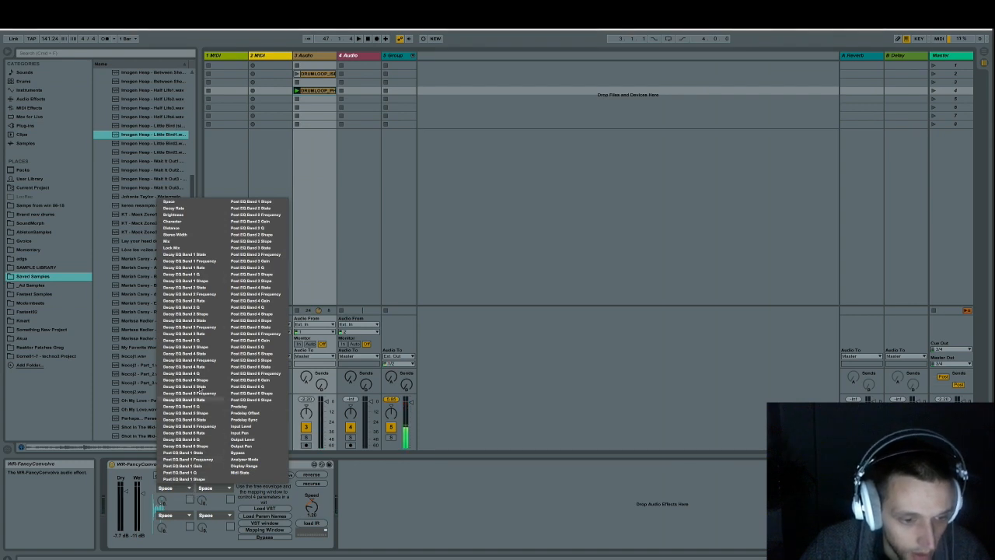
{"action": "left_click", "coordinate": [189, 242]}
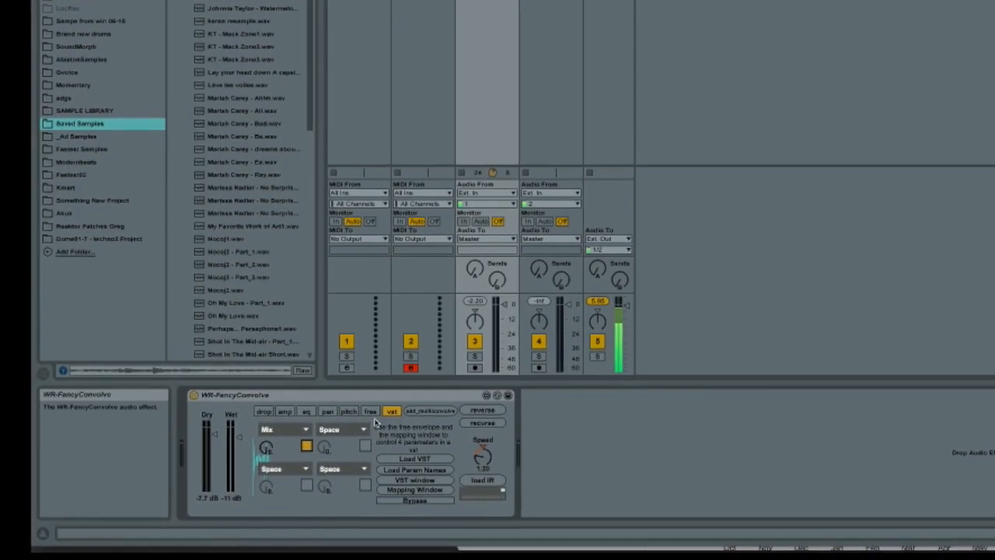
Shape the free envelope to rise from zero to an early full peak and fall along a convex curve to zero
{"action": "left_click", "coordinate": [312, 439]}
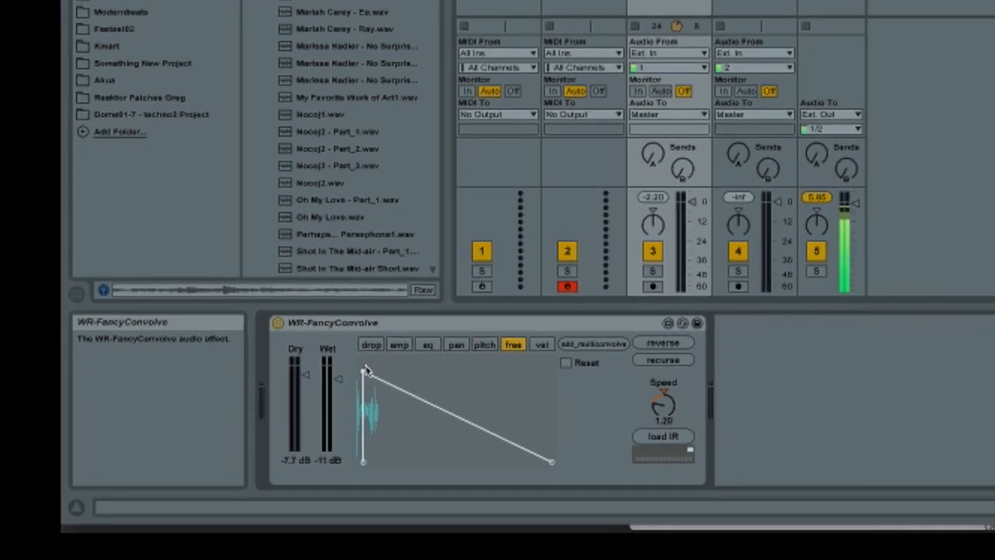
{"action": "left_click_drag", "start_coordinate": [365, 370], "coordinate": [376, 373]}
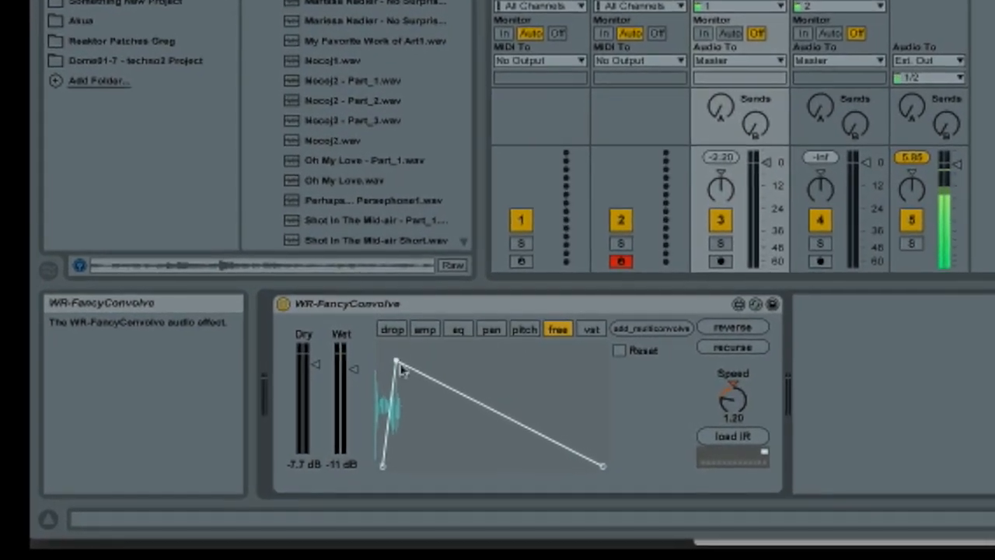
{"action": "left_click", "coordinate": [398, 362]}
{"action": "left_click_drag", "start_coordinate": [444, 384], "coordinate": [446, 365]}
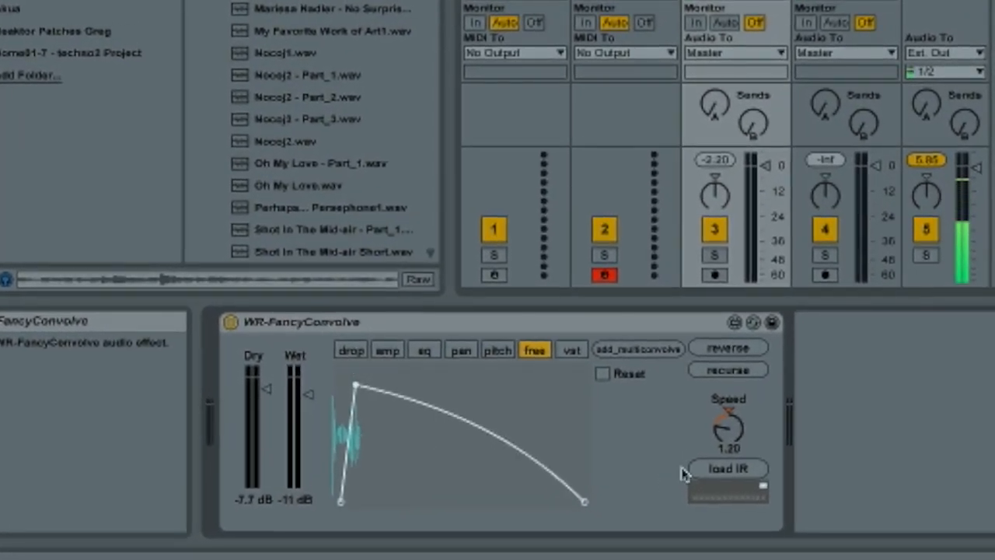
Try a convex fall to zero with curvature 0.300 on the amp envelope and return it to flat
{"action": "left_click", "coordinate": [572, 350]}
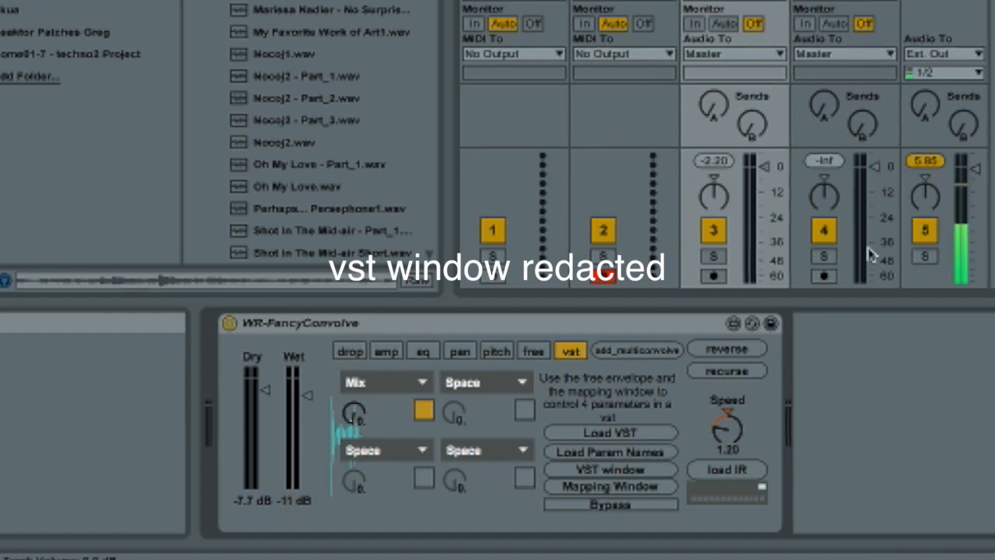
{"action": "left_click", "coordinate": [355, 352]}
{"action": "left_click", "coordinate": [400, 360]}
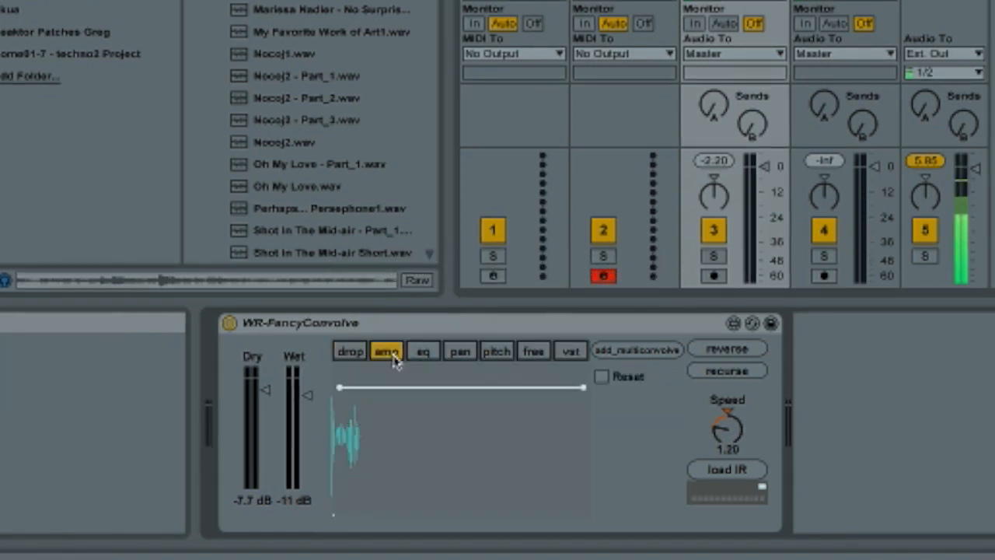
{"action": "left_click", "coordinate": [573, 359]}
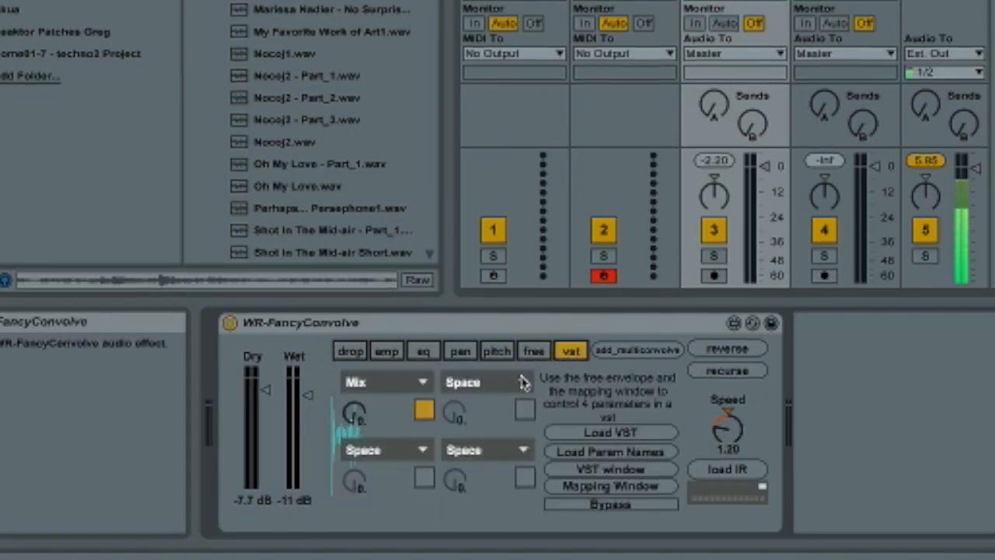
{"action": "left_click", "coordinate": [389, 353]}
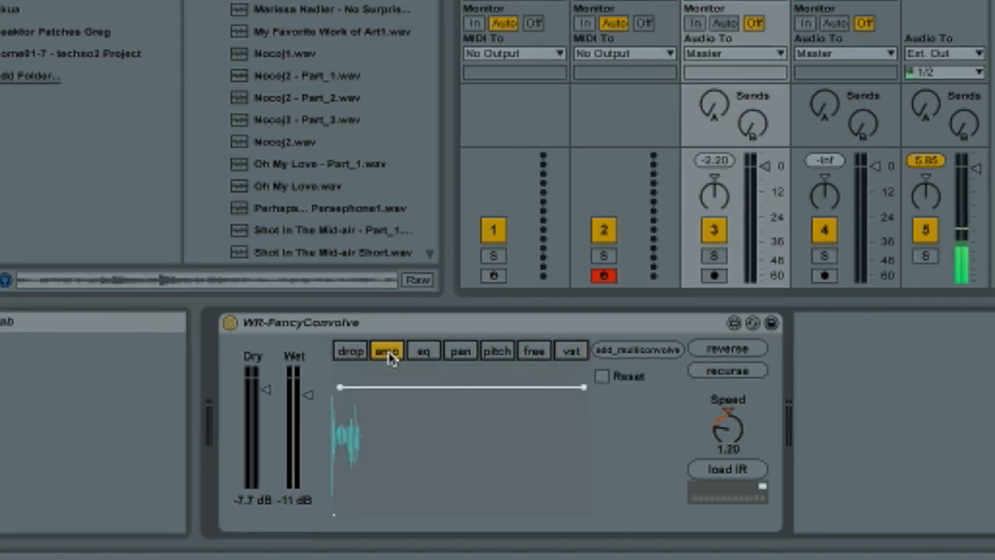
{"action": "left_click_drag", "start_coordinate": [585, 389], "coordinate": [585, 504]}
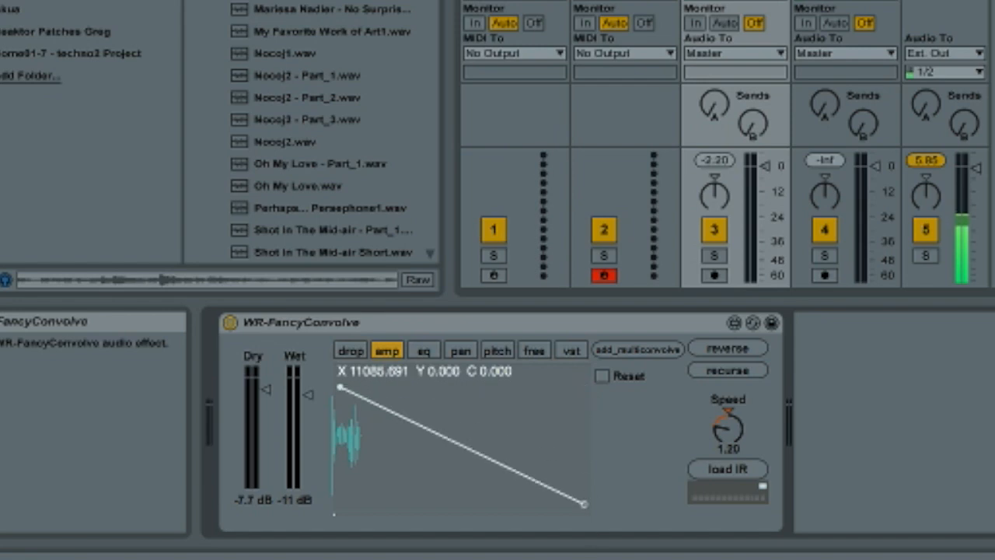
{"action": "left_click_drag", "start_coordinate": [528, 479], "coordinate": [528, 464]}
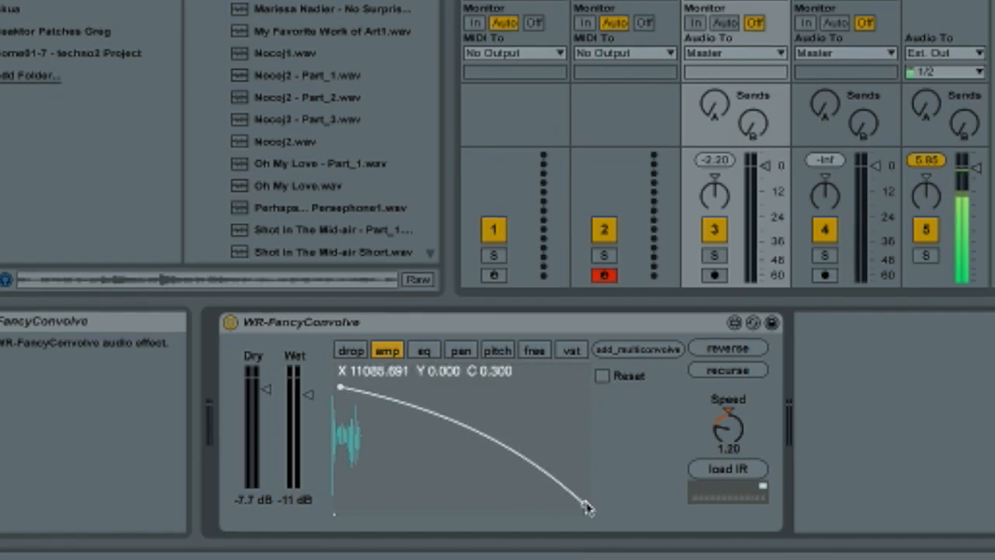
{"action": "left_click_drag", "start_coordinate": [588, 506], "coordinate": [613, 298]}
Invert mapping curve 2 so it falls from full to zero along a slightly concave curve
{"action": "left_click", "coordinate": [534, 351]}
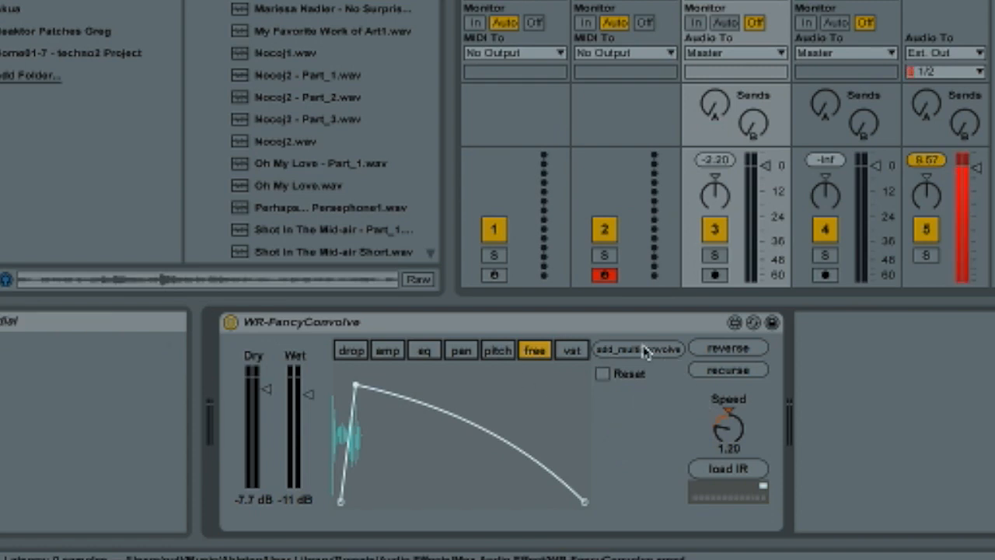
{"action": "left_click", "coordinate": [571, 351]}
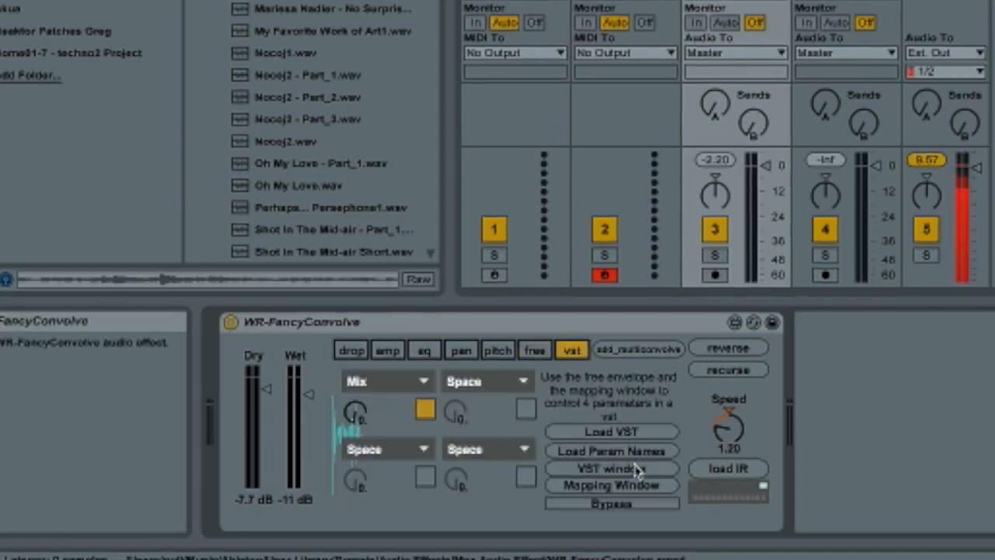
{"action": "left_click", "coordinate": [622, 485]}
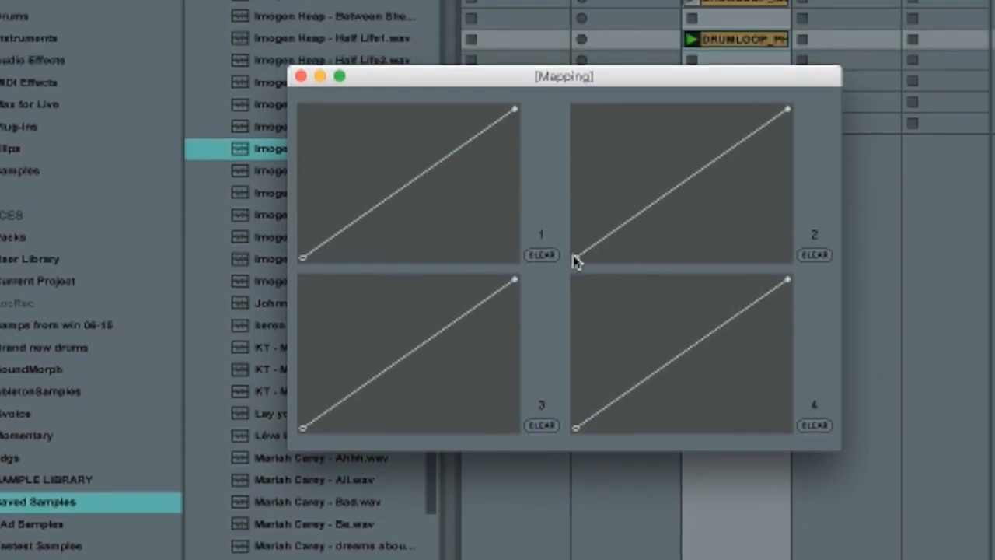
{"action": "left_click_drag", "start_coordinate": [576, 261], "coordinate": [575, 110]}
{"action": "left_click_drag", "start_coordinate": [787, 110], "coordinate": [800, 299]}
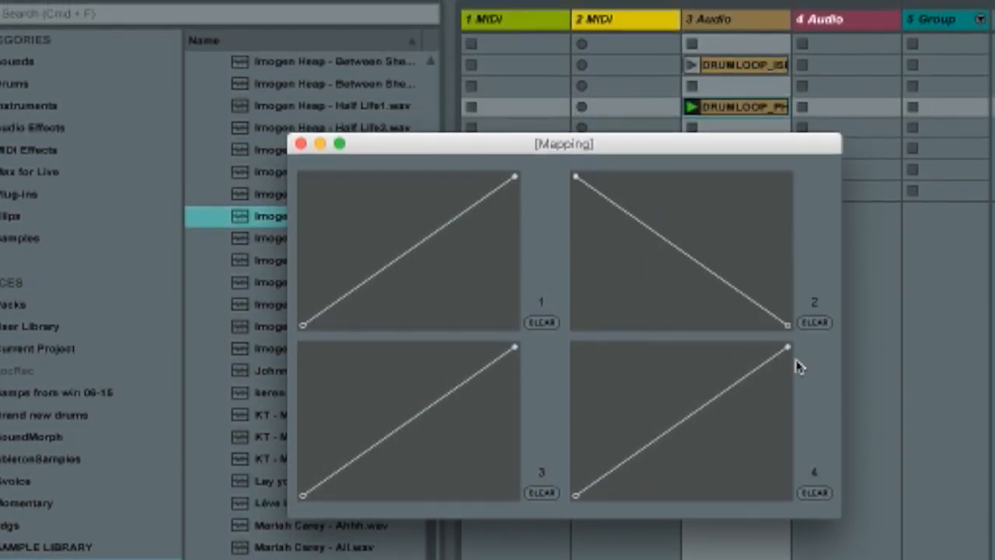
{"action": "left_click_drag", "start_coordinate": [702, 267], "coordinate": [614, 262]}
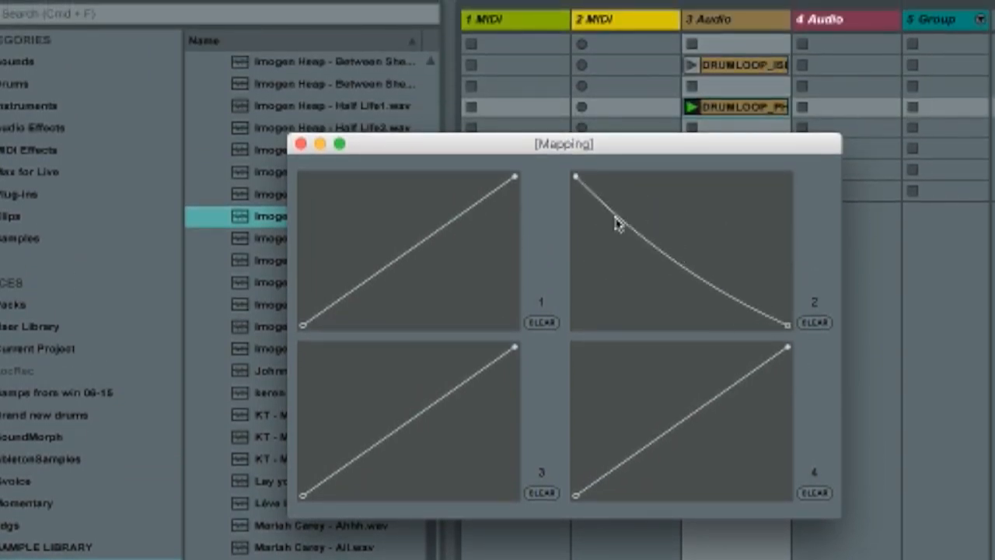
{"action": "left_click", "coordinate": [301, 144]}
Assign Stereo Width to the second VST parameter slot and enable that slot's mapping
{"action": "left_click", "coordinate": [488, 469]}
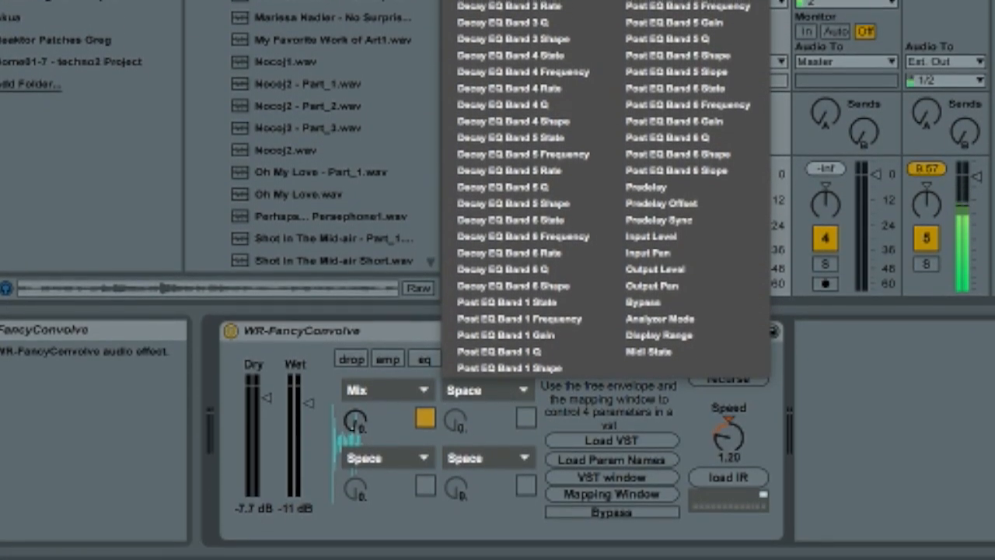
{"action": "left_click", "coordinate": [488, 1]}
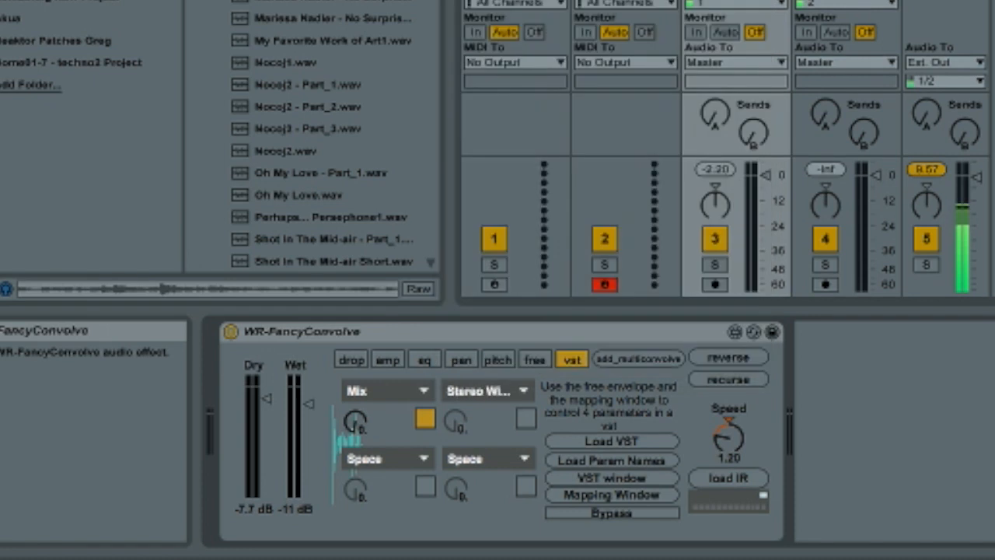
{"action": "left_click", "coordinate": [525, 420]}
Lower the starting point of mapping curve 2 to about half height
{"action": "left_click", "coordinate": [535, 359]}
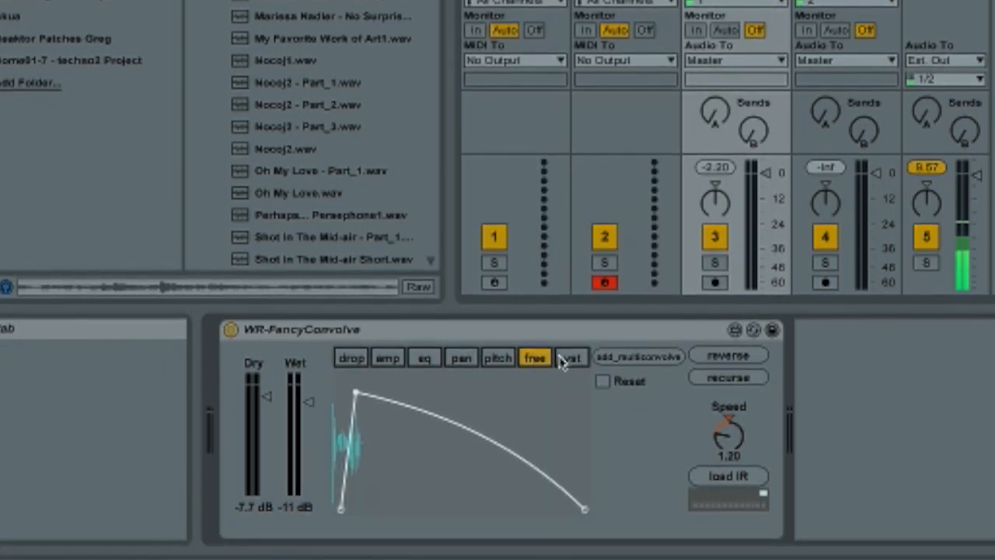
{"action": "left_click", "coordinate": [571, 360]}
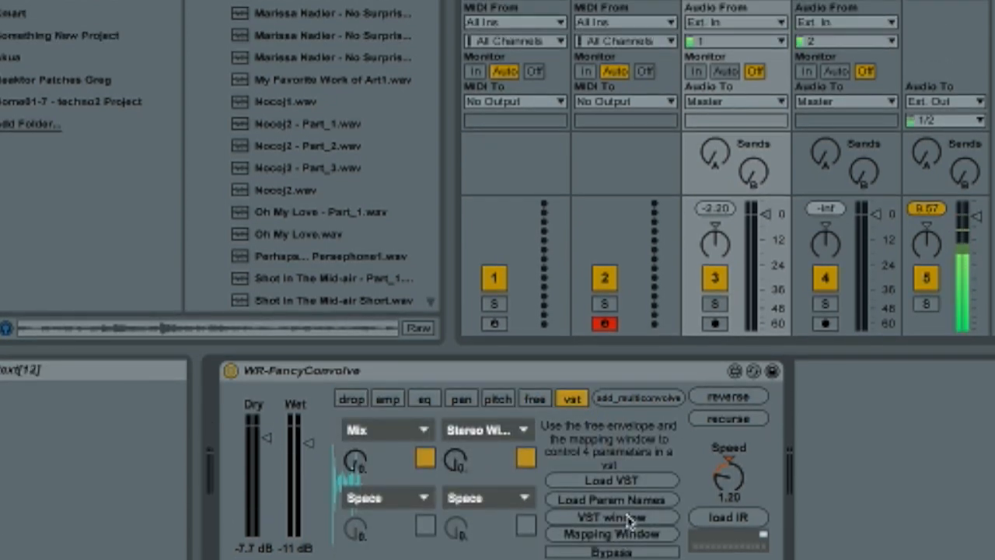
{"action": "left_click", "coordinate": [612, 490]}
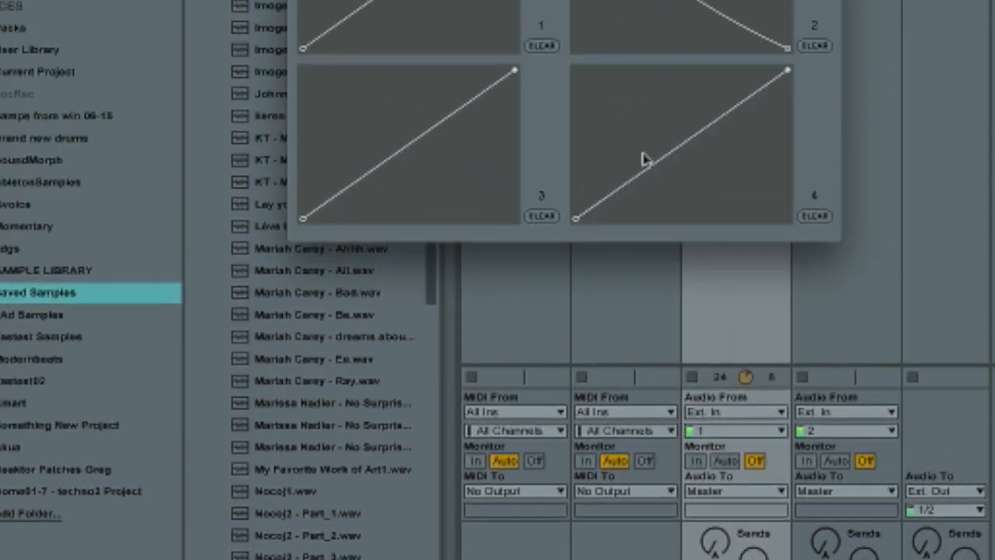
{"action": "left_click_drag", "start_coordinate": [576, 155], "coordinate": [565, 233]}
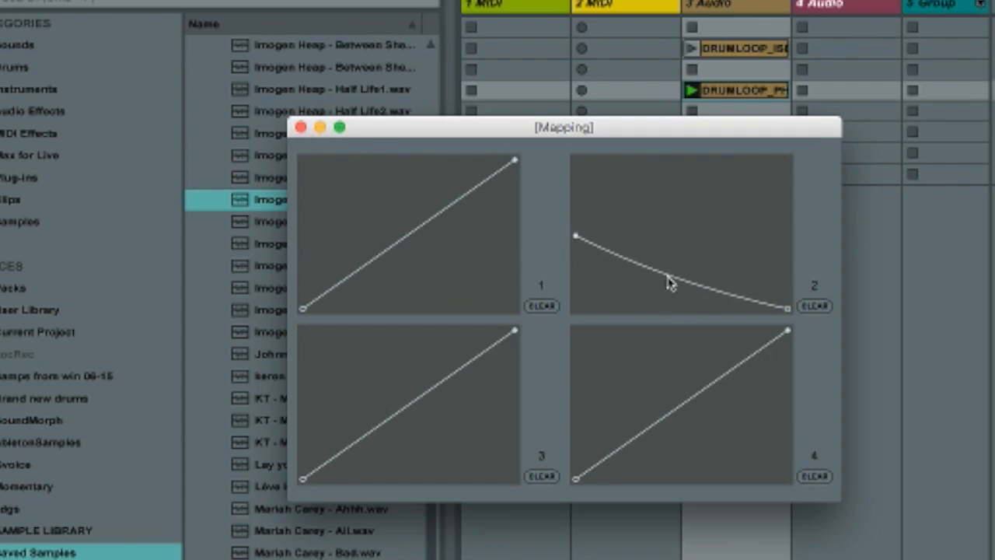
{"action": "left_click", "coordinate": [300, 127]}
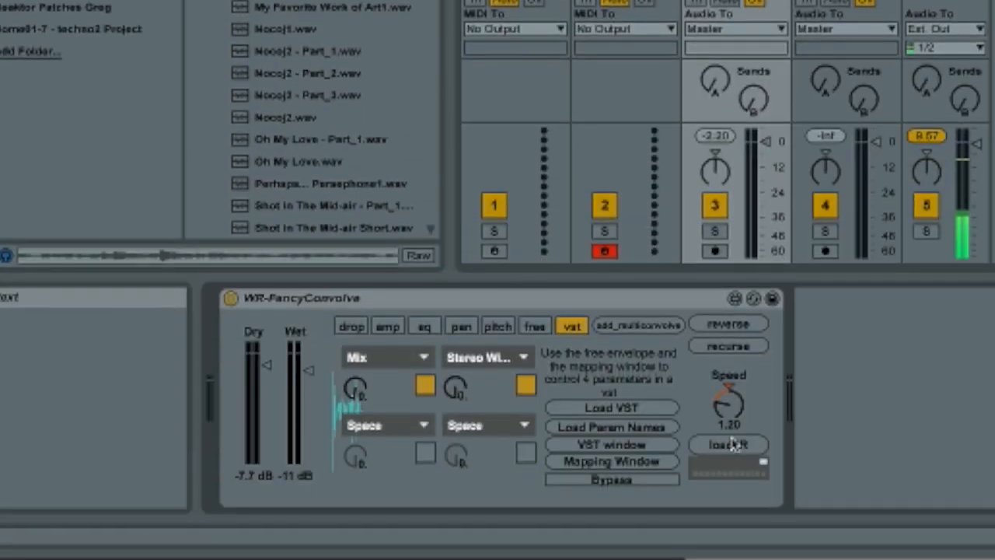
Reload the impulse response with both VST mappings active and raise the wet level to -9.3 dB
{"action": "left_click", "coordinate": [741, 452]}
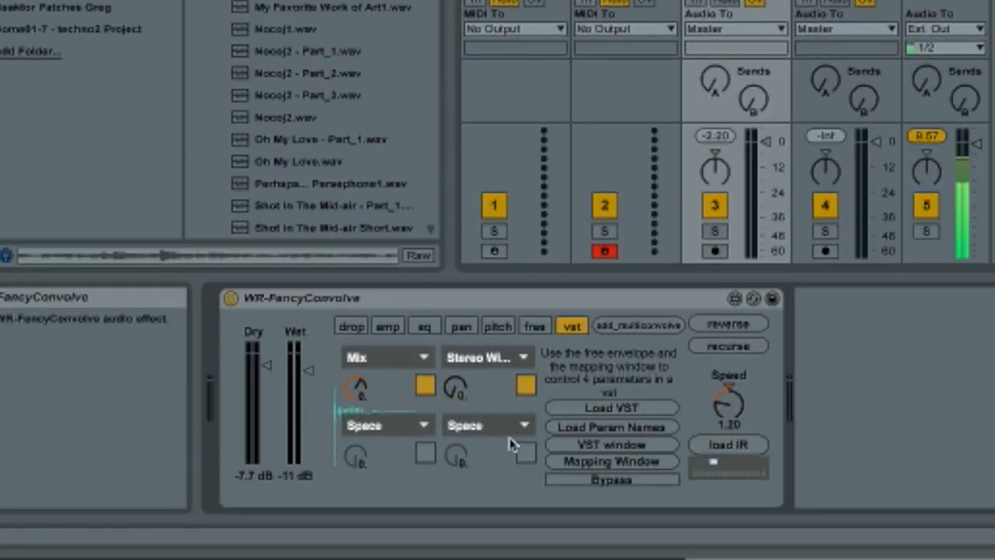
{"action": "left_click", "coordinate": [381, 328]}
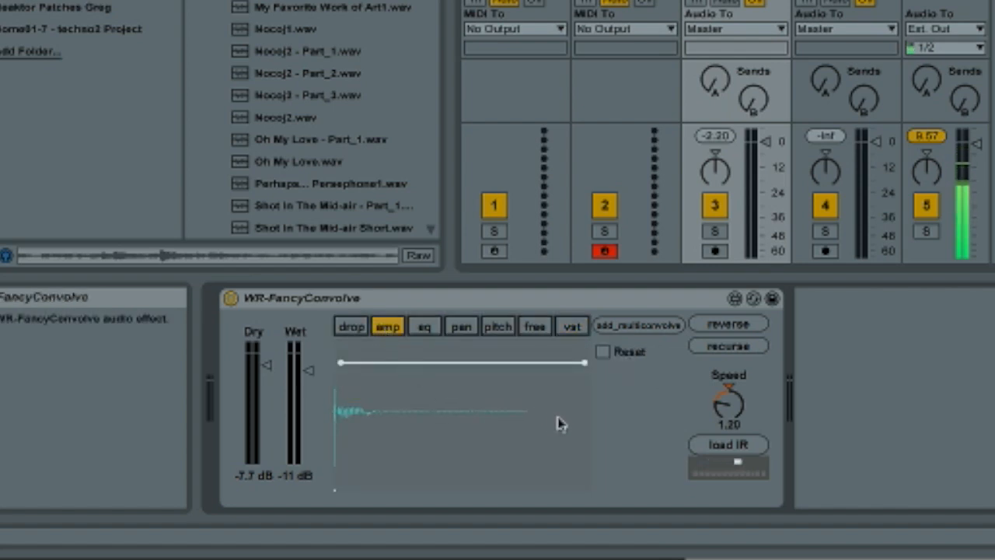
{"action": "left_click", "coordinate": [574, 327]}
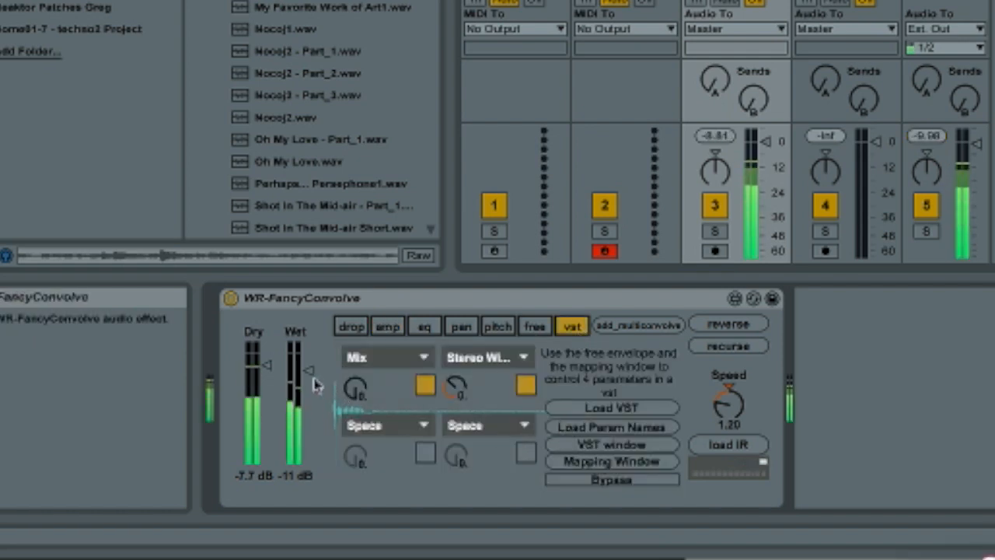
{"action": "left_click_drag", "start_coordinate": [309, 370], "coordinate": [311, 368]}
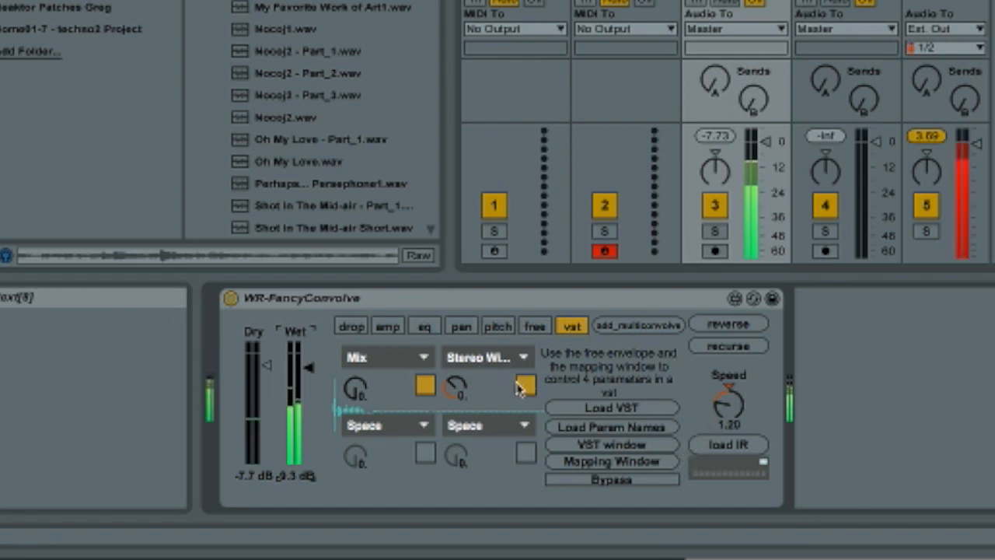
Bypass the VST and reset the free envelope
{"action": "left_click", "coordinate": [609, 482]}
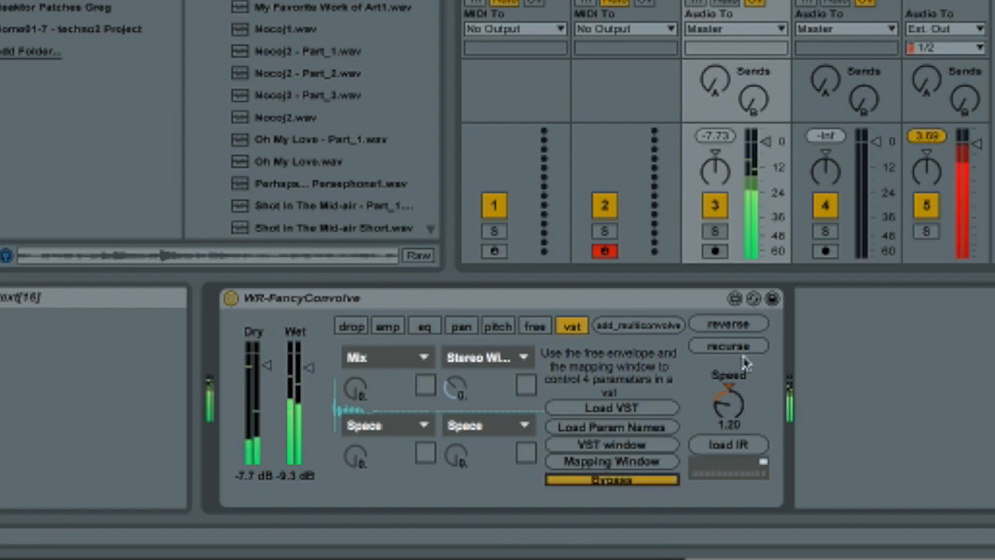
{"action": "left_click", "coordinate": [532, 327]}
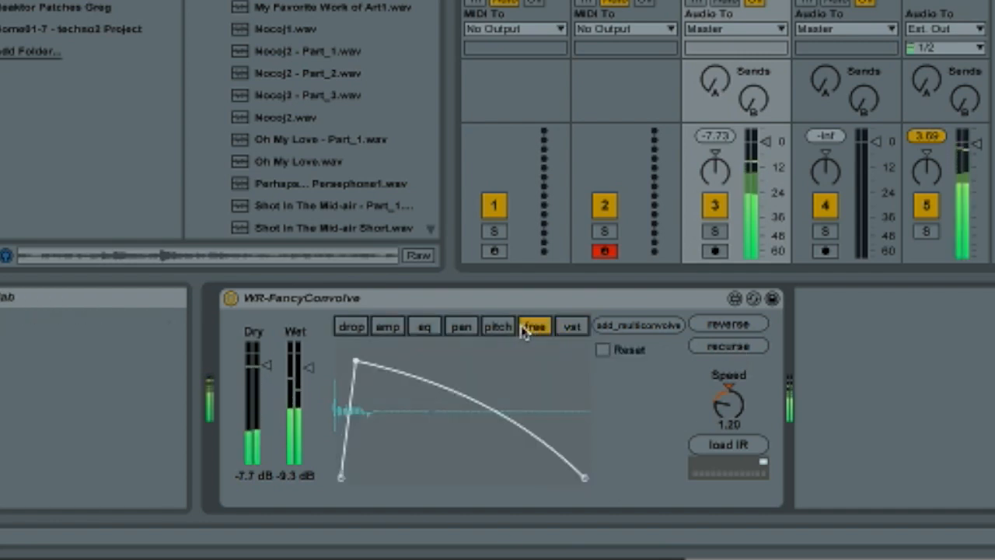
{"action": "left_click", "coordinate": [605, 353]}
Reset the eq curve to flat and check the pitch, pan, drop and amp sections
{"action": "left_click", "coordinate": [499, 329]}
{"action": "left_click", "coordinate": [461, 328]}
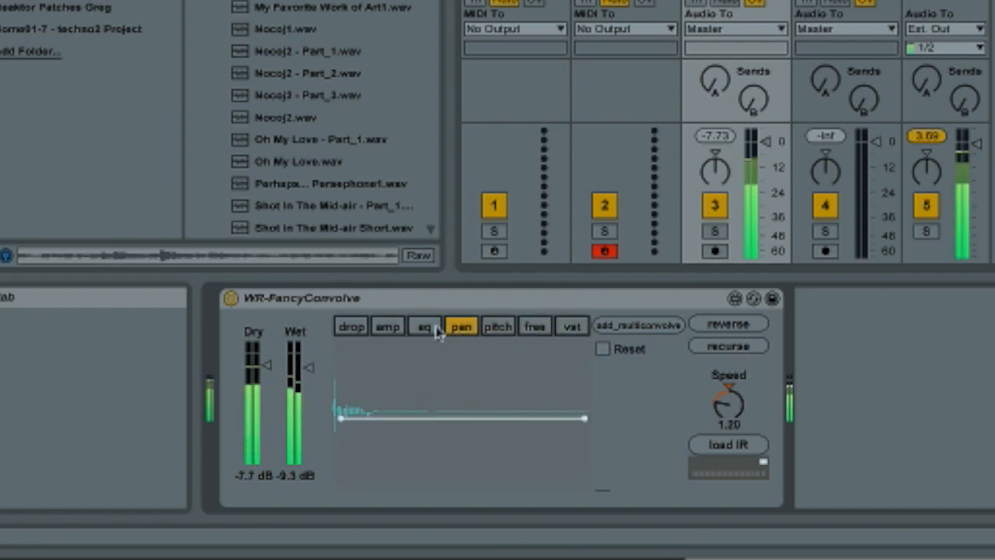
{"action": "left_click", "coordinate": [435, 329]}
{"action": "left_click", "coordinate": [602, 349]}
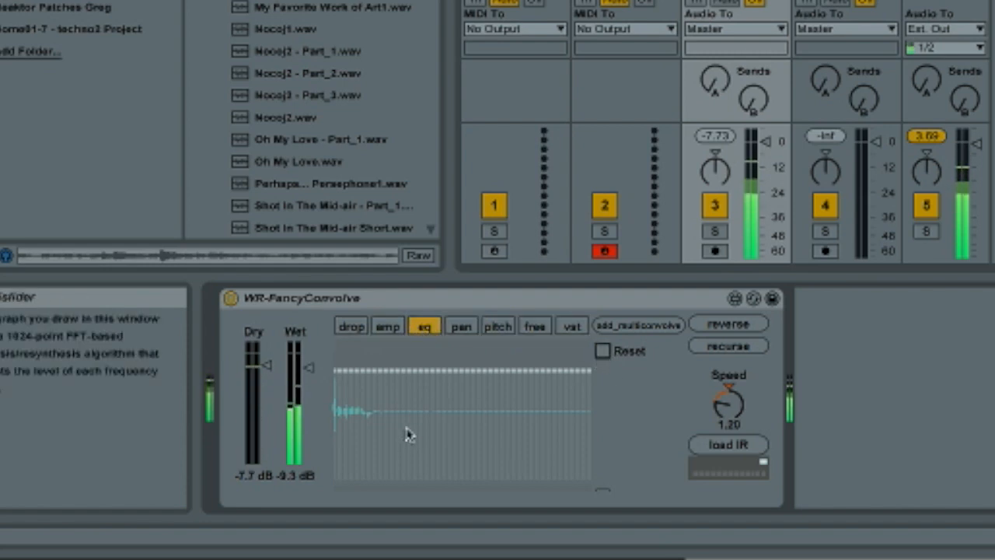
{"action": "left_click", "coordinate": [387, 326]}
{"action": "left_click", "coordinate": [351, 327]}
{"action": "left_click", "coordinate": [388, 326]}
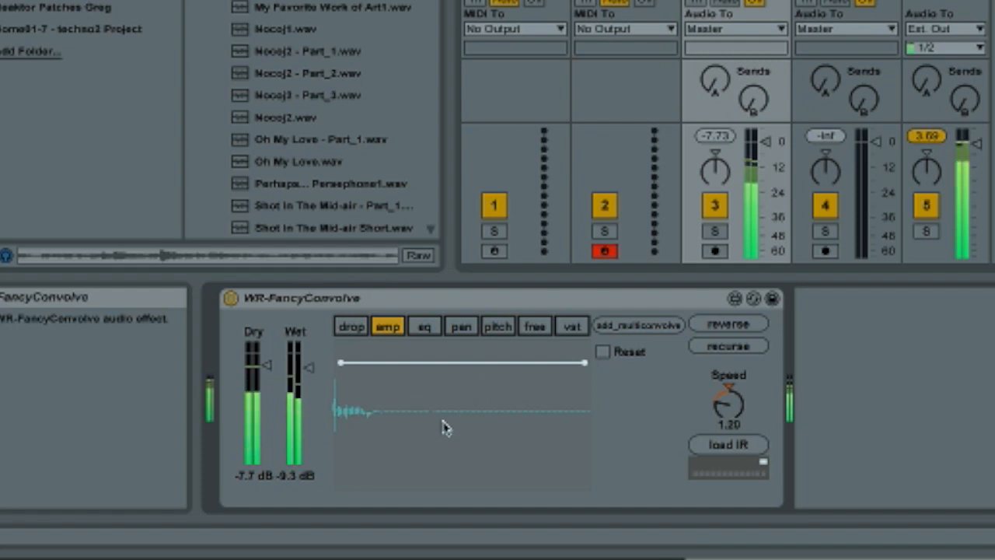
Pull all eq bands down to zero and draw scattered single-band peaks, densest in the lows and declining toward the highs
{"action": "left_click", "coordinate": [425, 327]}
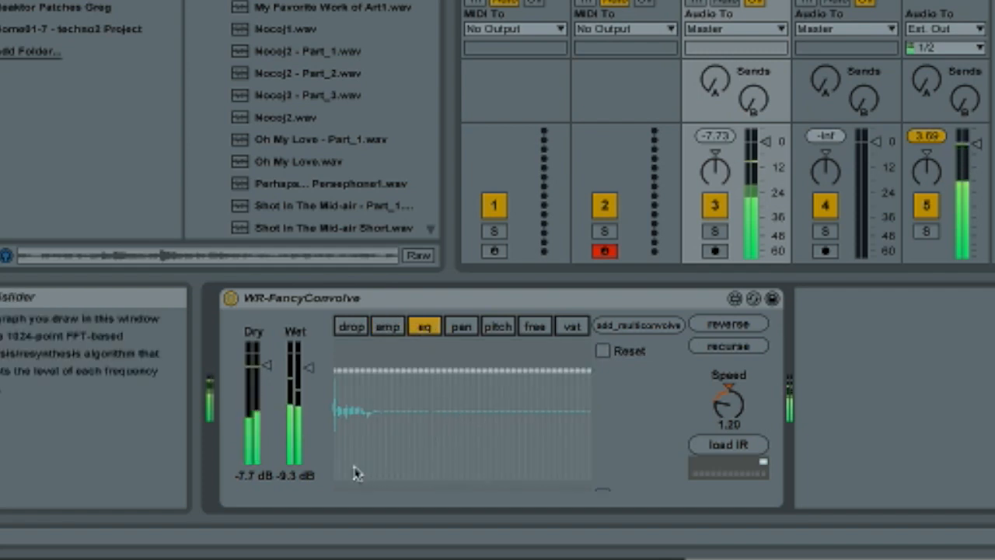
{"action": "mouse_move", "coordinate": [352, 470]}
{"action": "left_mouse_down"}
{"action": "mouse_move", "coordinate": [345, 534]}
{"action": "mouse_move", "coordinate": [396, 521]}
{"action": "mouse_move", "coordinate": [739, 534]}
{"action": "left_mouse_up"}
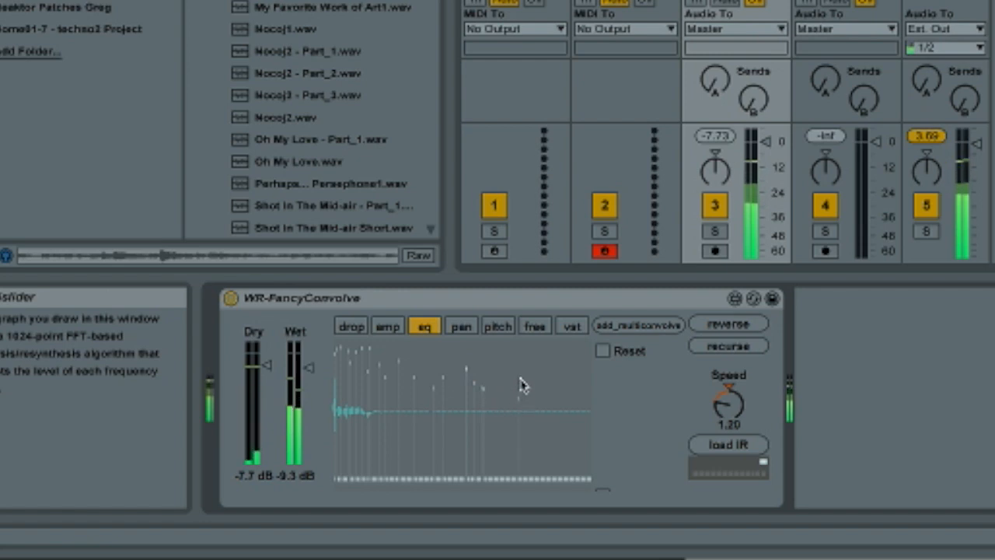
{"action": "mouse_move", "coordinate": [521, 385]}
{"action": "left_mouse_down"}
{"action": "mouse_move", "coordinate": [546, 395]}
{"action": "mouse_move", "coordinate": [497, 363]}
{"action": "left_mouse_up"}
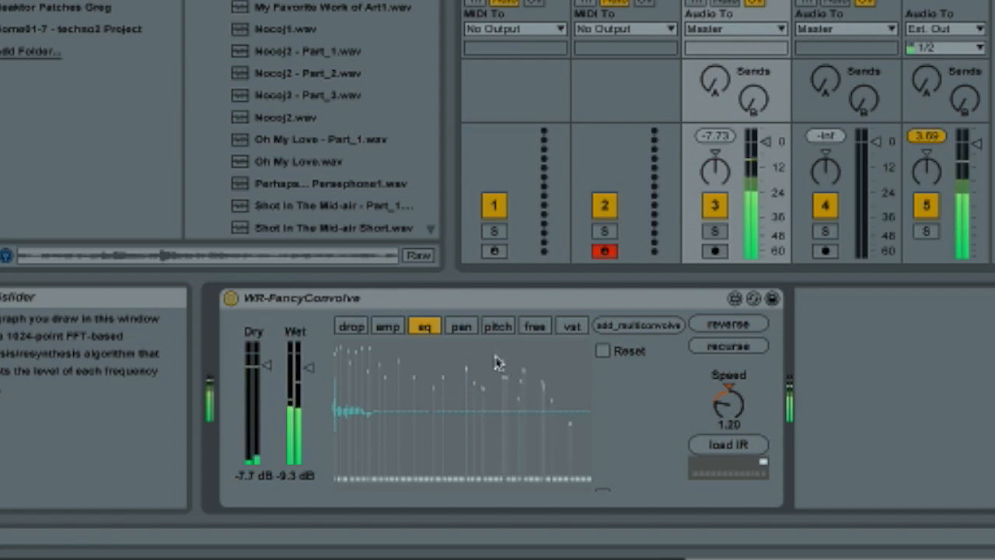
Reload the impulse response at a speed of 0.84 and set the wet level to 0.9 dB
{"action": "left_click_drag", "start_coordinate": [729, 405], "coordinate": [729, 427]}
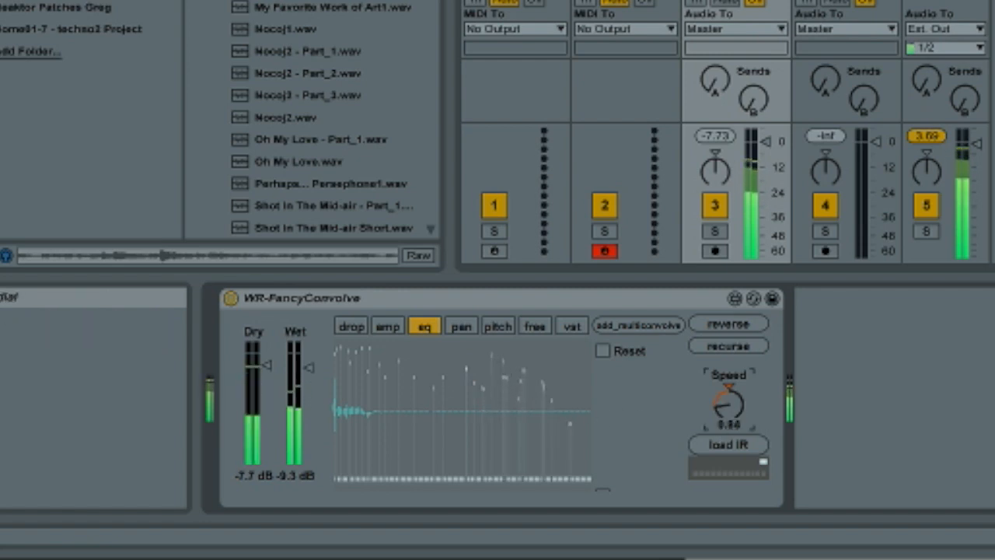
{"action": "left_click", "coordinate": [730, 446]}
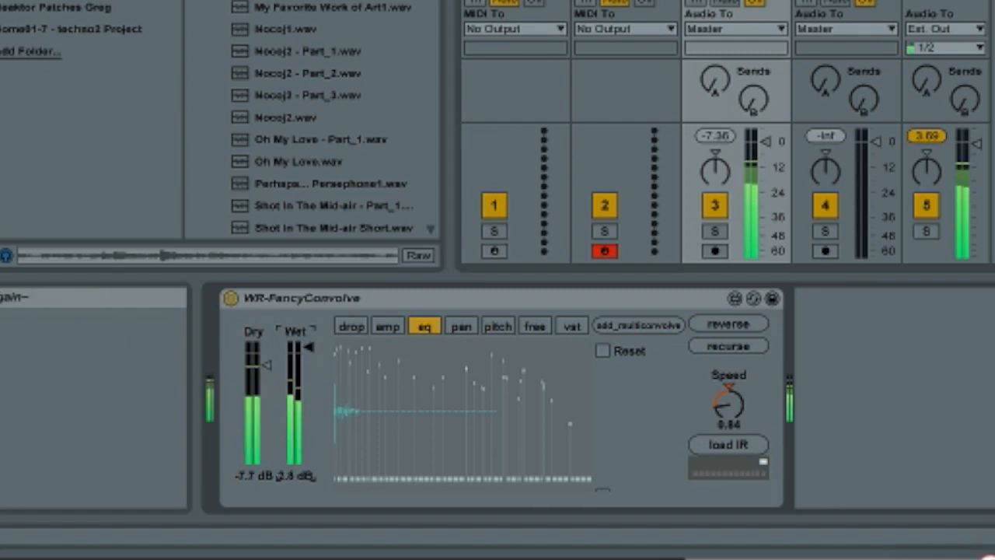
{"action": "left_click_drag", "start_coordinate": [308, 352], "coordinate": [308, 357]}
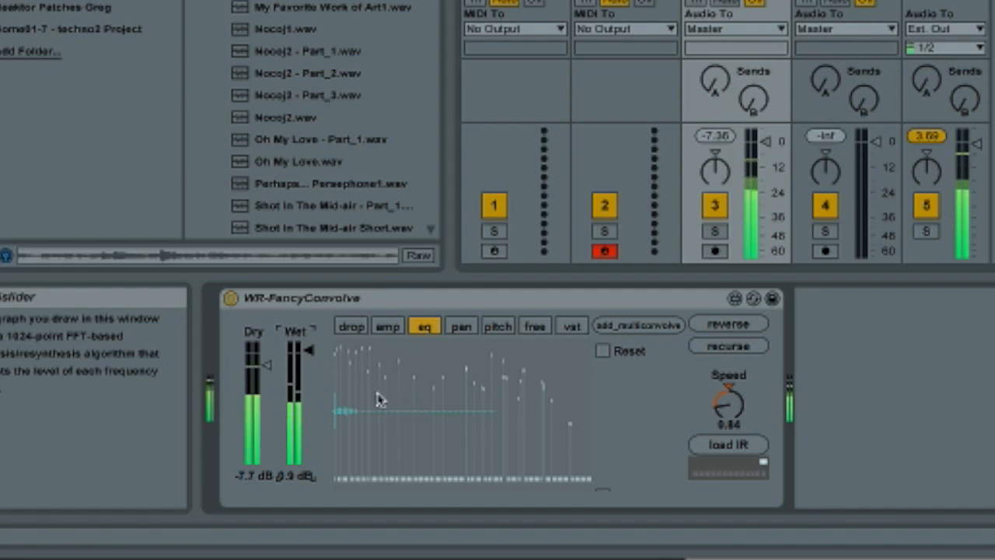
Redraw the eq above the lowest bands as a continuous curve rising gently to a high plateau
{"action": "left_click_drag", "start_coordinate": [370, 403], "coordinate": [660, 366]}
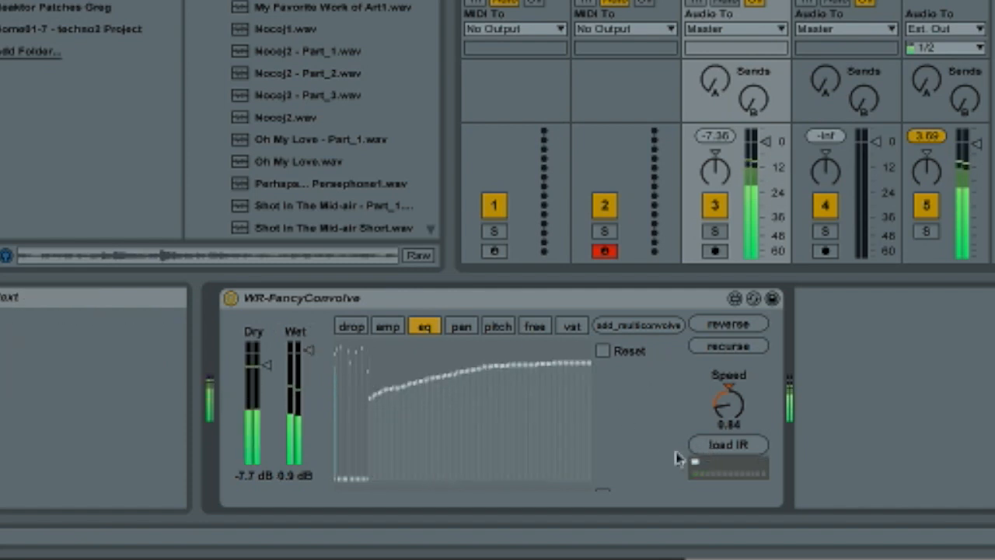